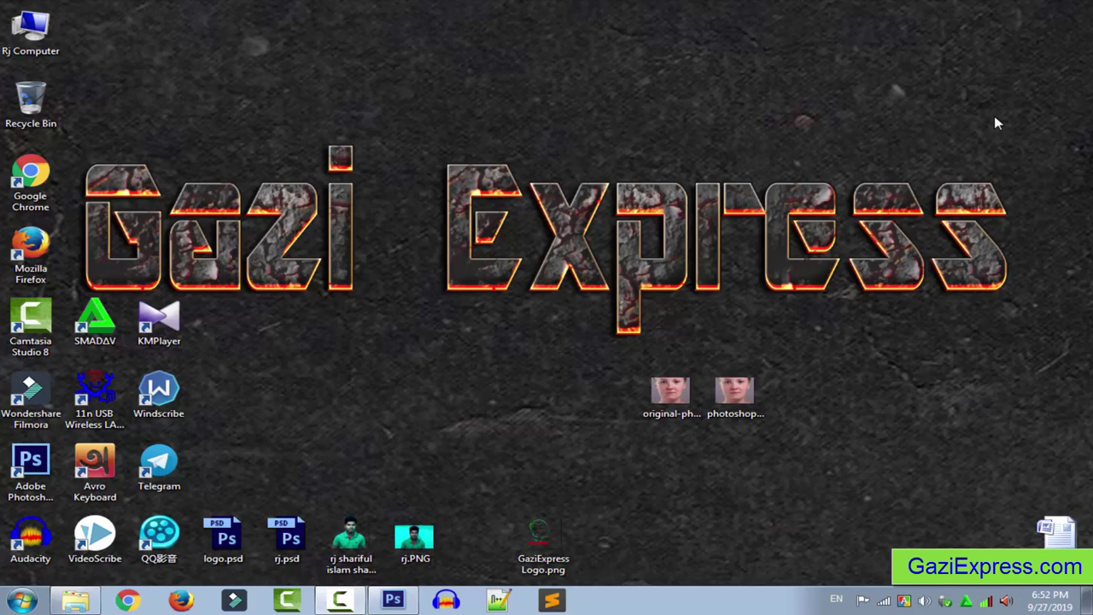
# Step: Preview the original portrait and compare it with the healed version in the Windows photo viewer
pyautogui.moveTo(586, 379)
pyautogui.mouseDown()
pyautogui.moveTo(803, 425)
pyautogui.moveTo(790, 420)
pyautogui.mouseUp()
pyautogui.click(808, 419)
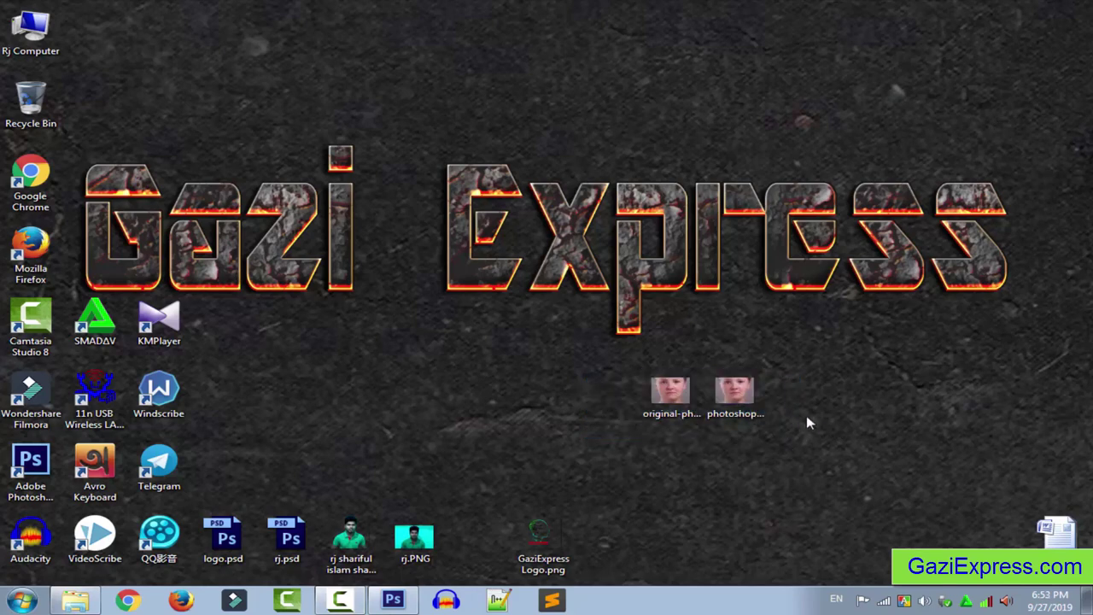
pyautogui.doubleClick(674, 408)
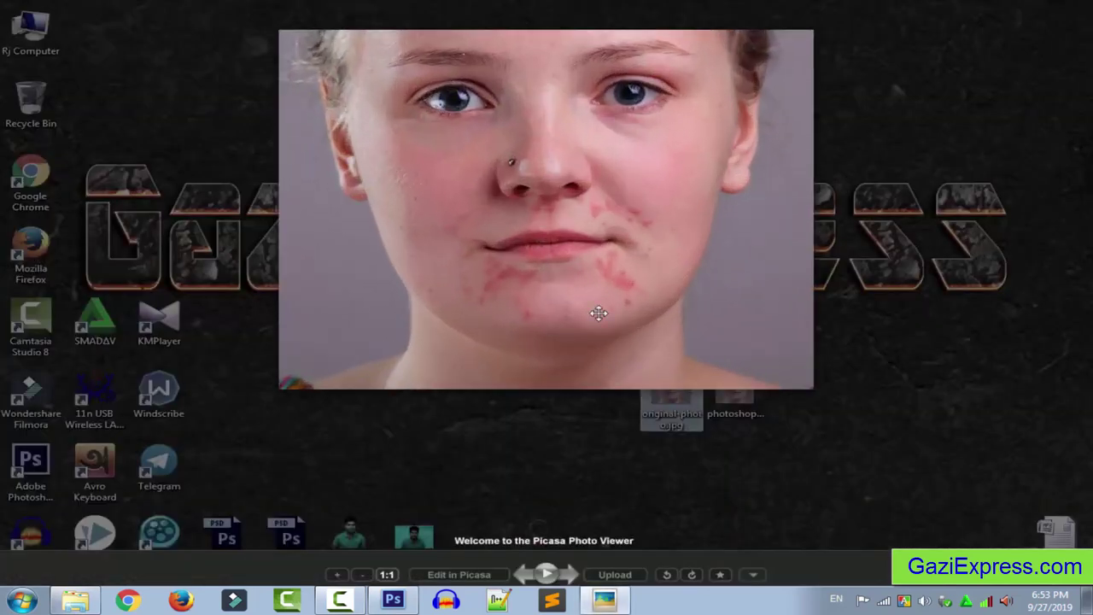
pyautogui.scroll(2, 596, 378)
pyautogui.scroll(1, 596, 378)
pyautogui.scroll(2, 639, 398)
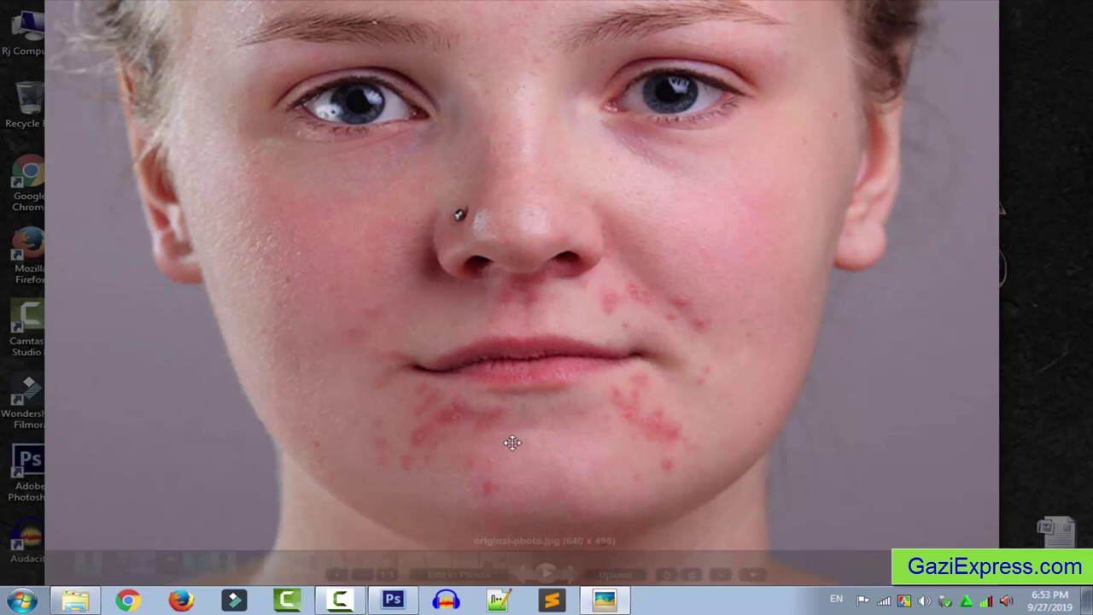
pyautogui.press('Right')
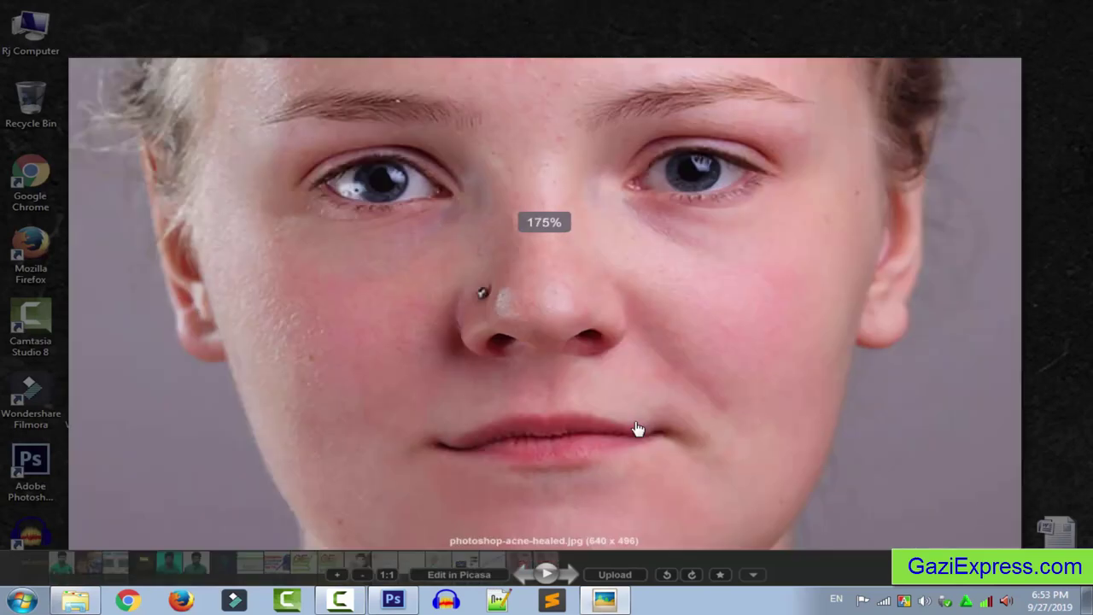
pyautogui.scroll(3, 632, 421)
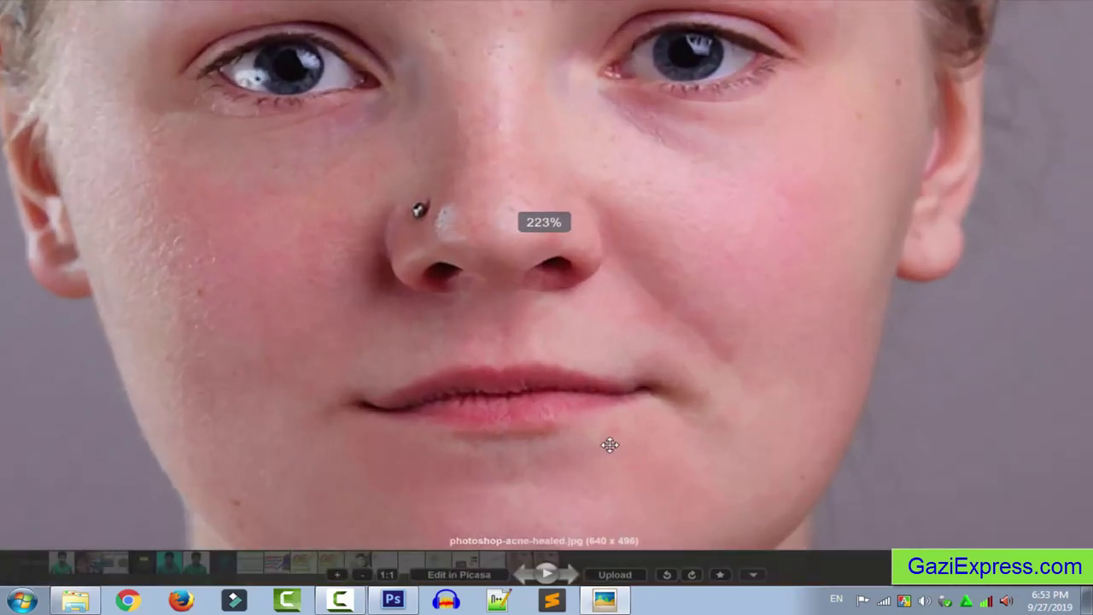
pyautogui.scroll(-2, 614, 390)
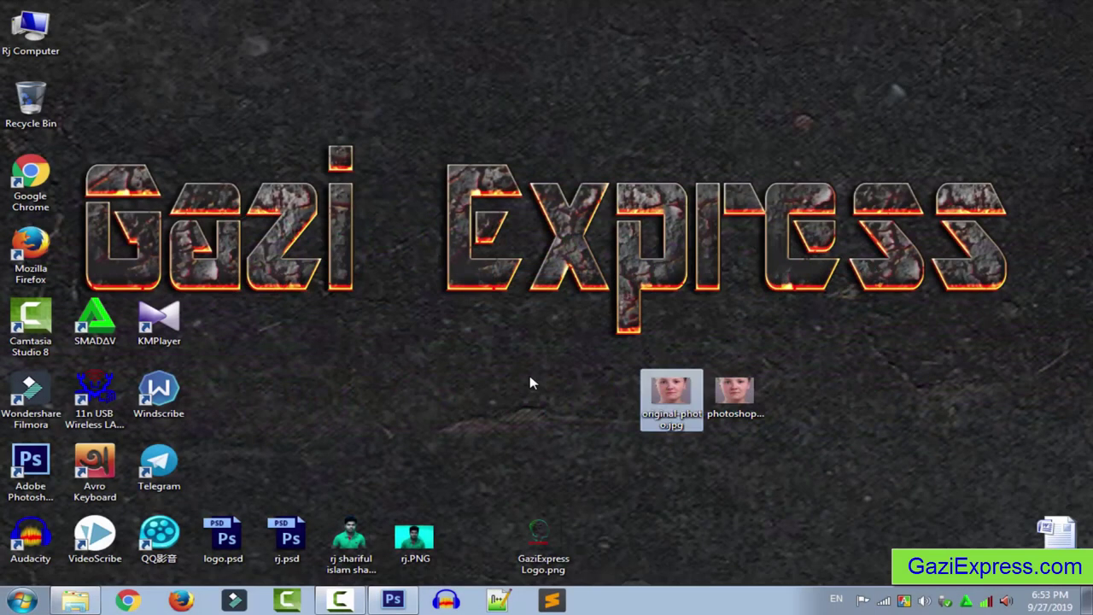
pyautogui.click(529, 376)
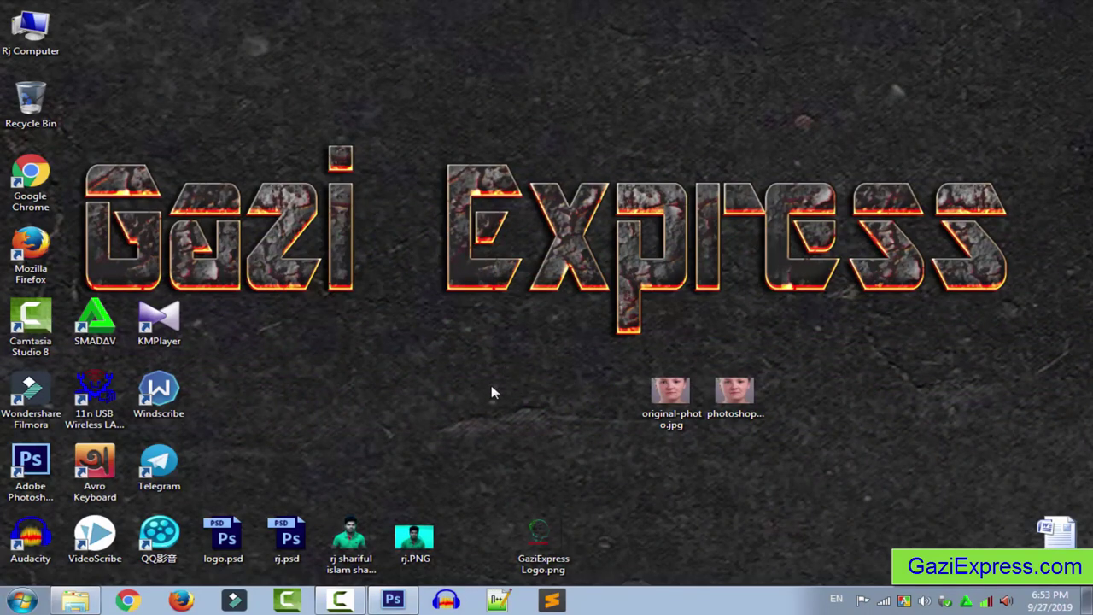
# Step: Drag original-photo.jpg from the desktop into Photoshop to open it
pyautogui.click(393, 599)
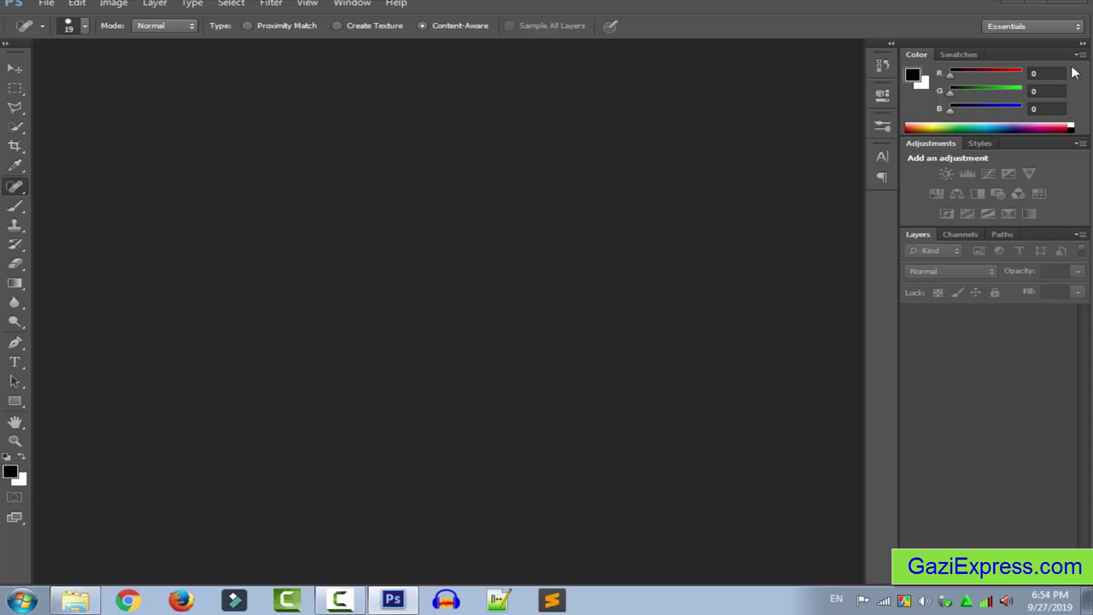
pyautogui.click(1015, 3)
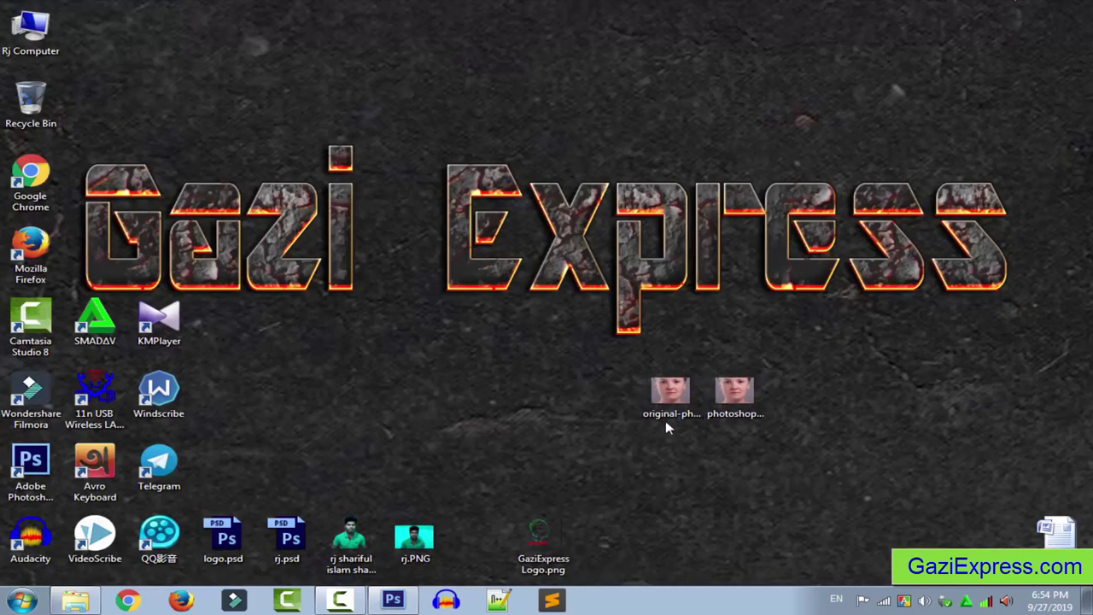
pyautogui.moveTo(672, 393); pyautogui.dragTo(401, 605)
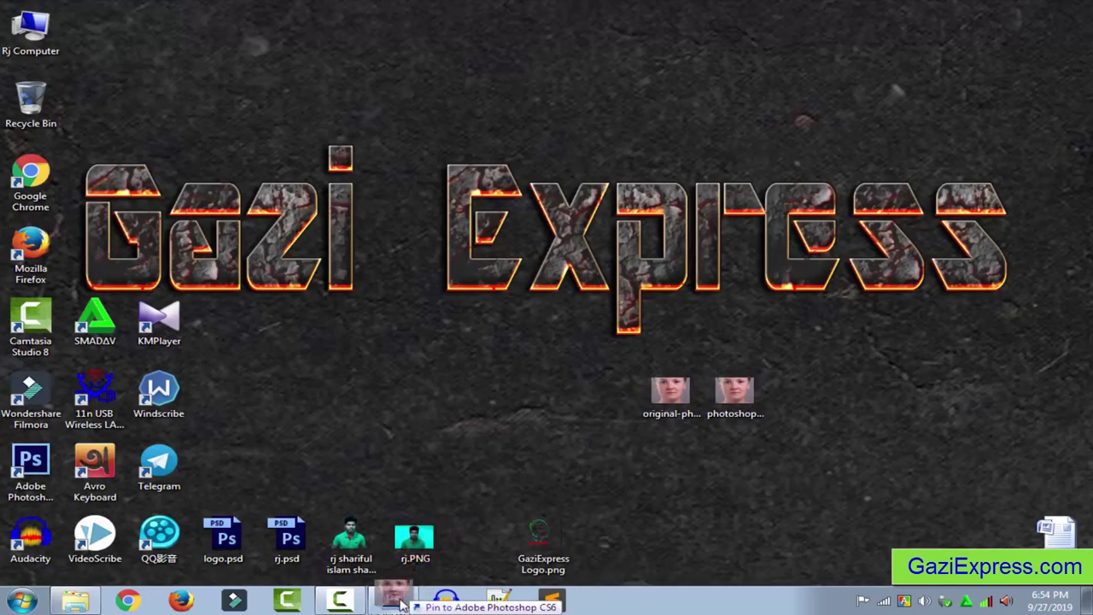
pyautogui.moveTo(402, 605); pyautogui.dragTo(409, 337)
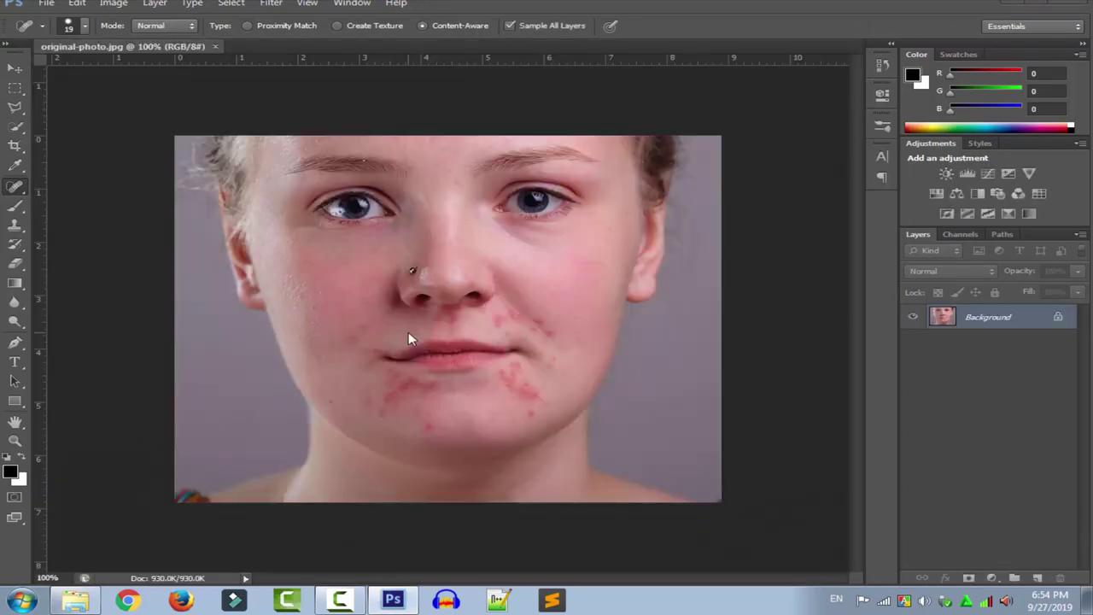
# Step: Zoom to 200% near the mouth and use the Move tool to position the canvas
pyautogui.scroll(1, 434, 328)
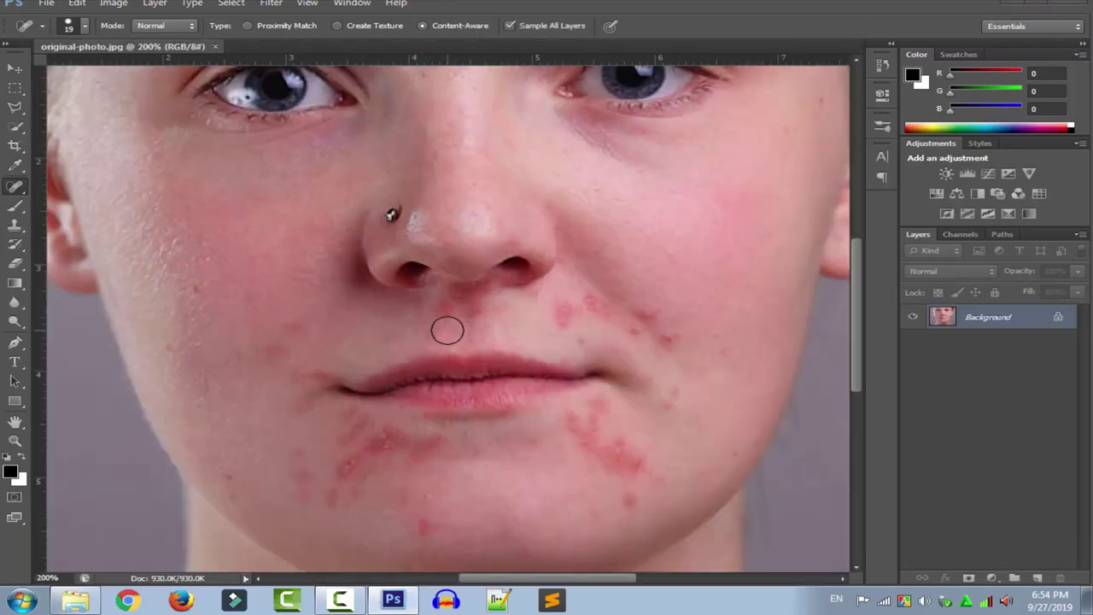
pyautogui.click(15, 68)
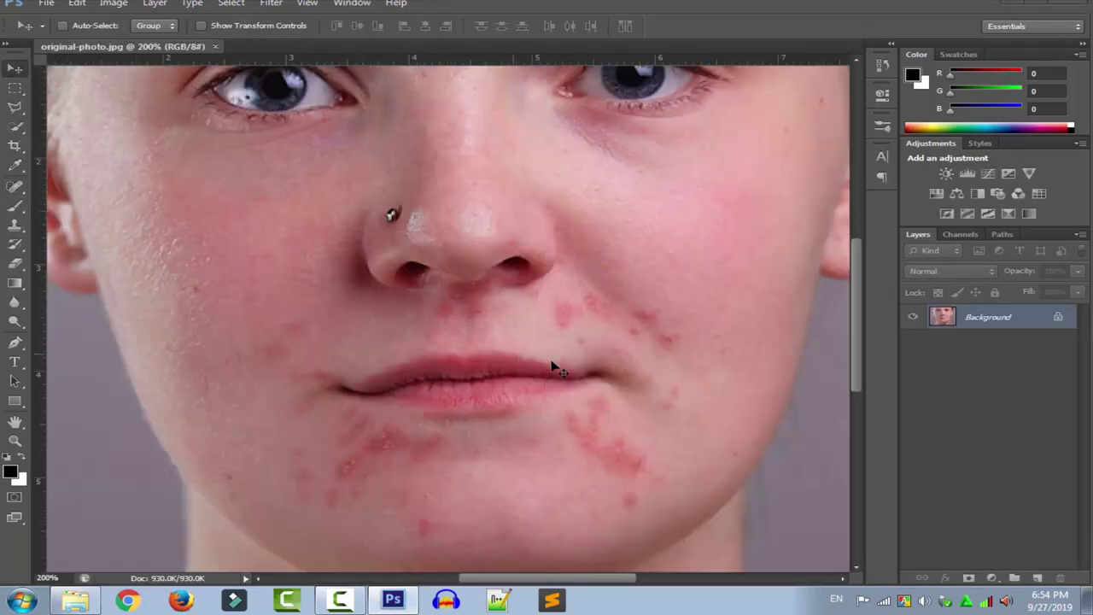
pyautogui.scroll(-2, 597, 351)
pyautogui.scroll(1, 607, 368)
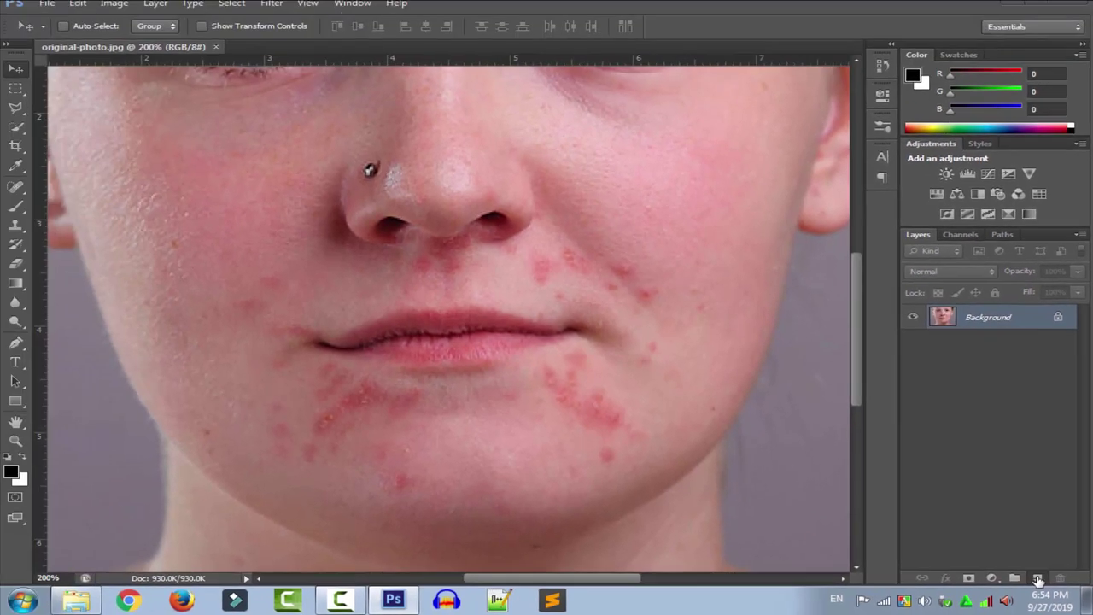
# Step: Add a layer named 'broon remove', replacing the default 'Layer 1' name in the New Layer dialog
pyautogui.keyDown('alt'); pyautogui.click(1041, 582); pyautogui.keyUp('alt')
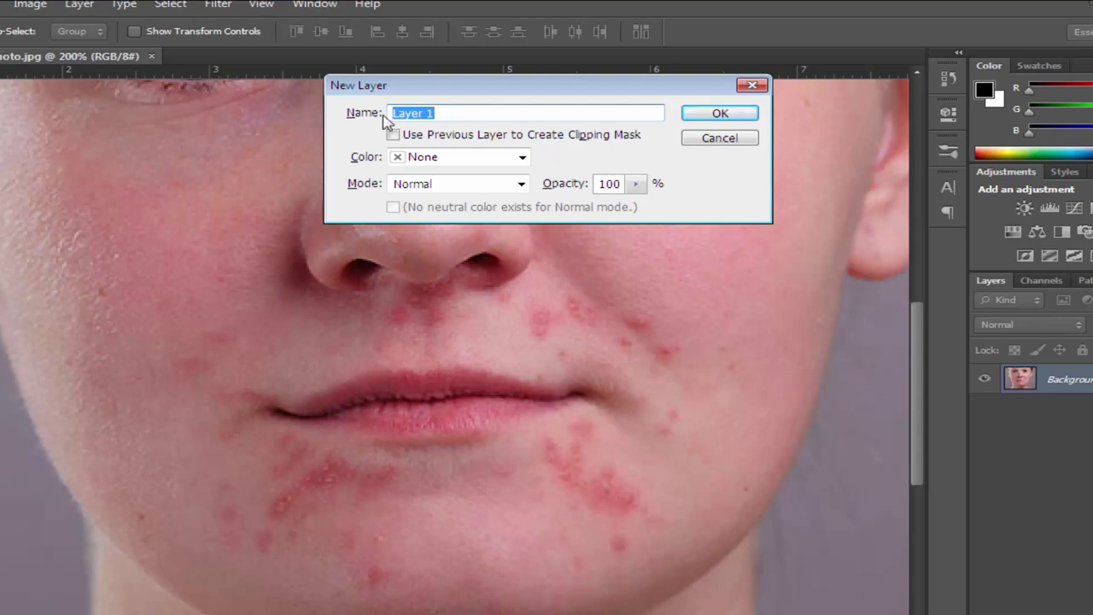
pyautogui.moveTo(510, 116); pyautogui.dragTo(388, 117)
pyautogui.write('broon remove')
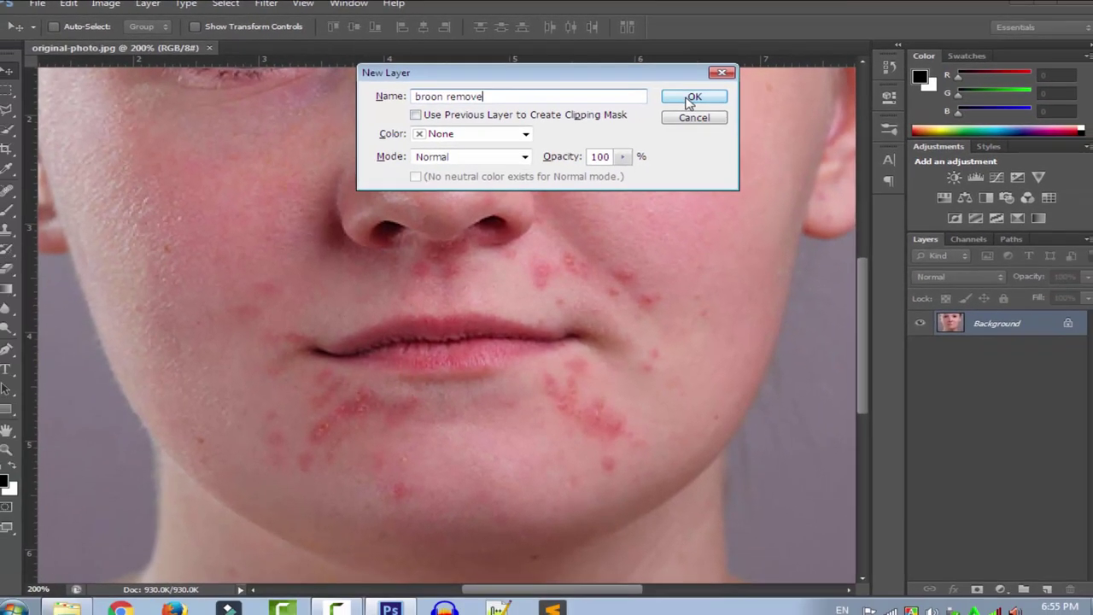
pyautogui.click(720, 113)
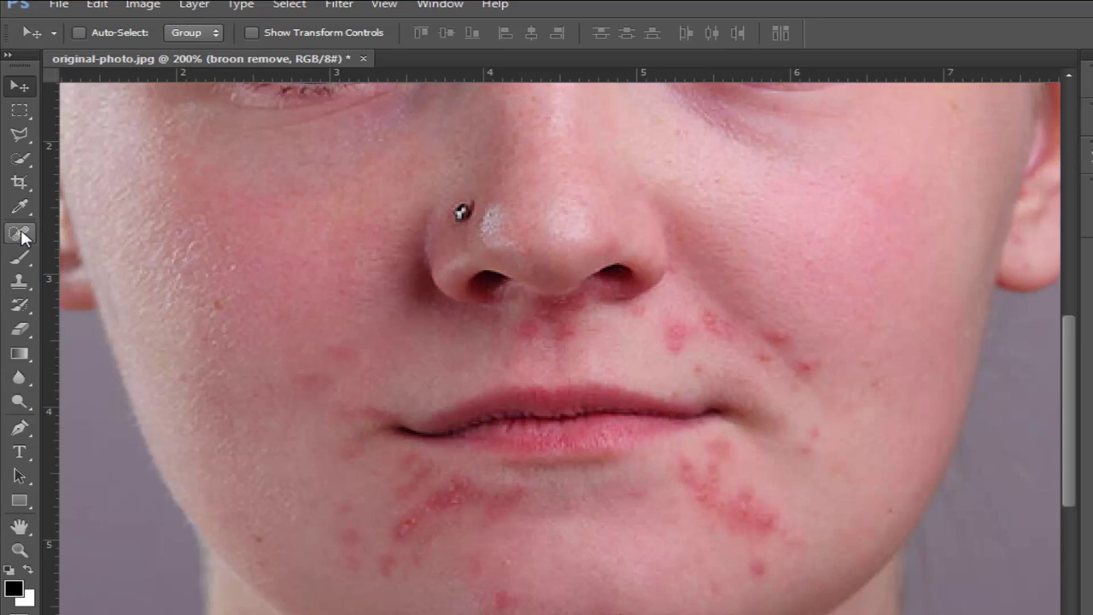
# Step: Set up the Spot Healing Brush with a slightly smaller size and Proximity Match
pyautogui.click(23, 238)
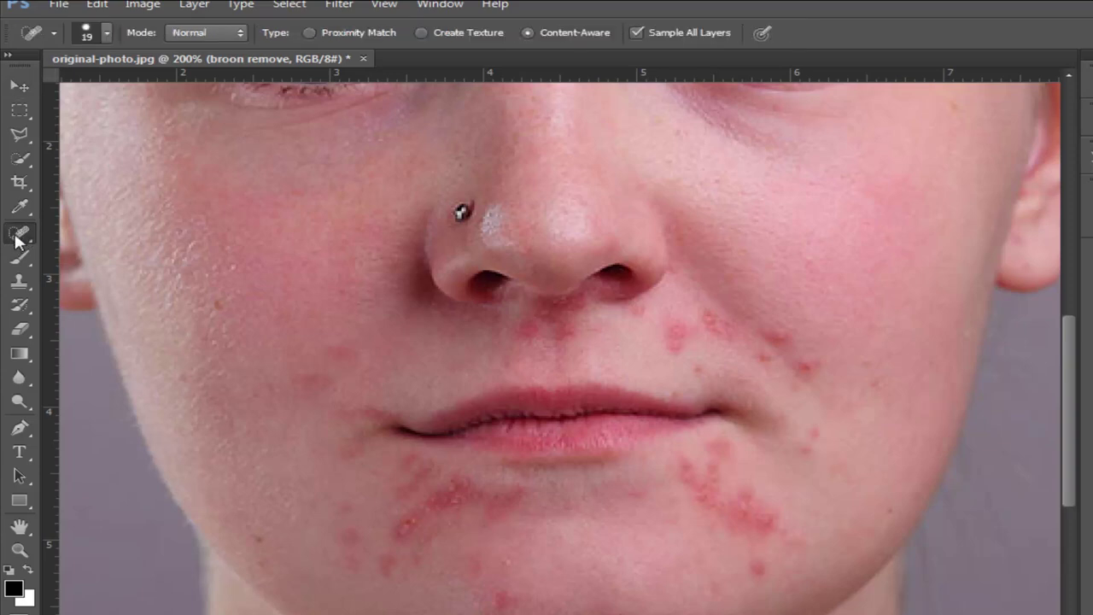
pyautogui.rightClick(19, 239)
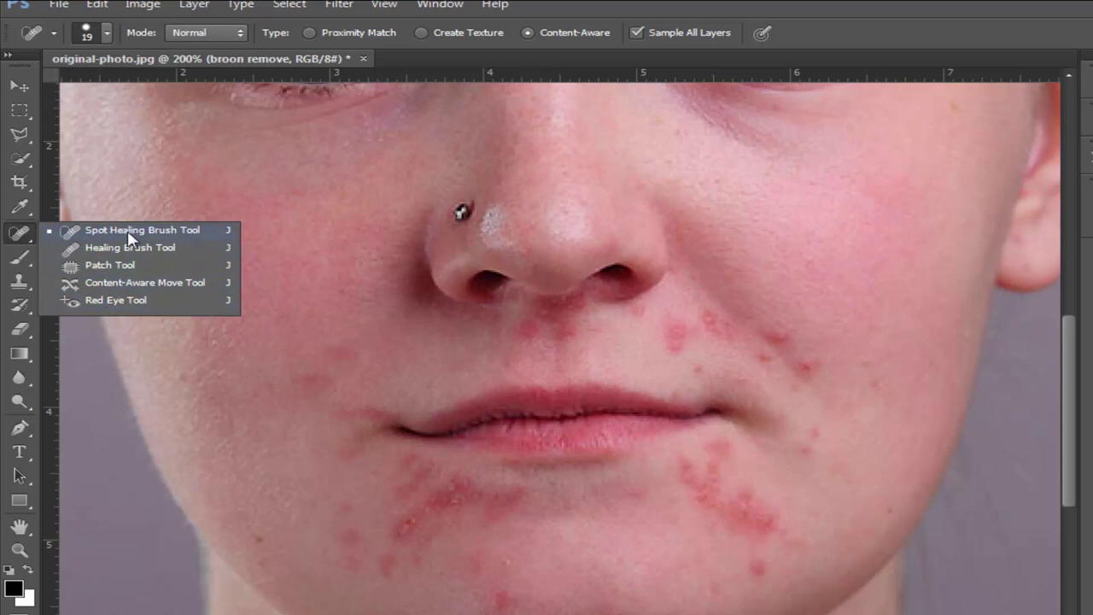
pyautogui.click(73, 232)
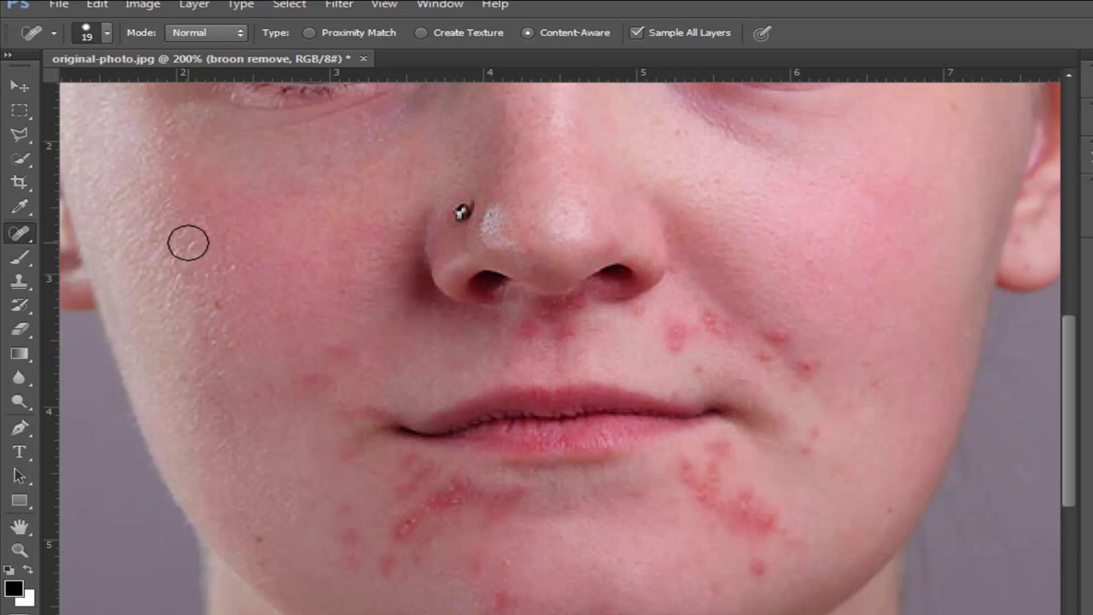
pyautogui.click(109, 33)
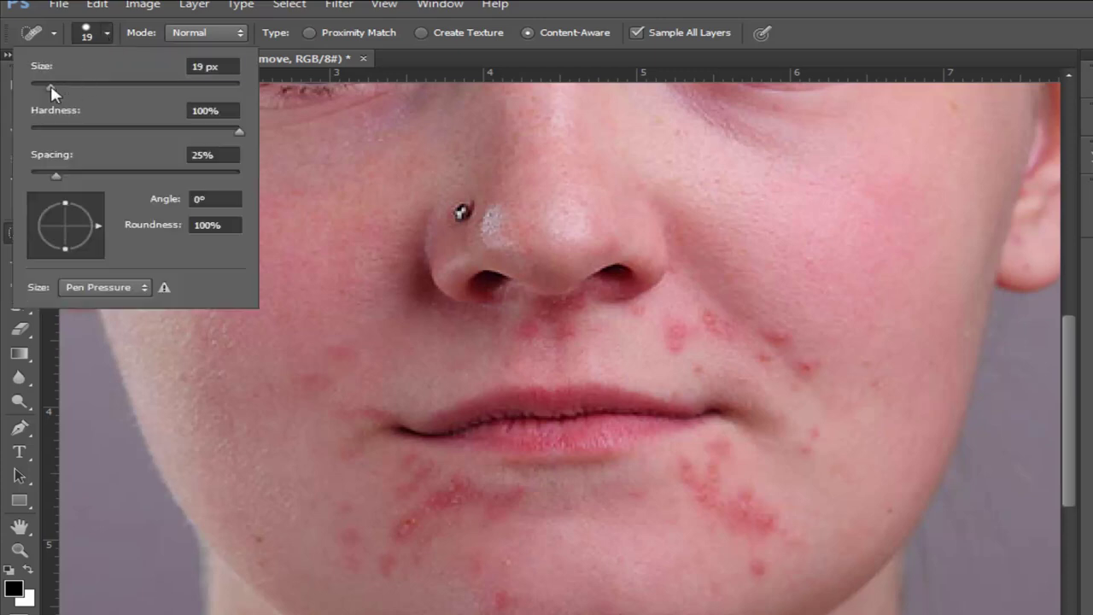
pyautogui.moveTo(51, 88); pyautogui.dragTo(49, 88)
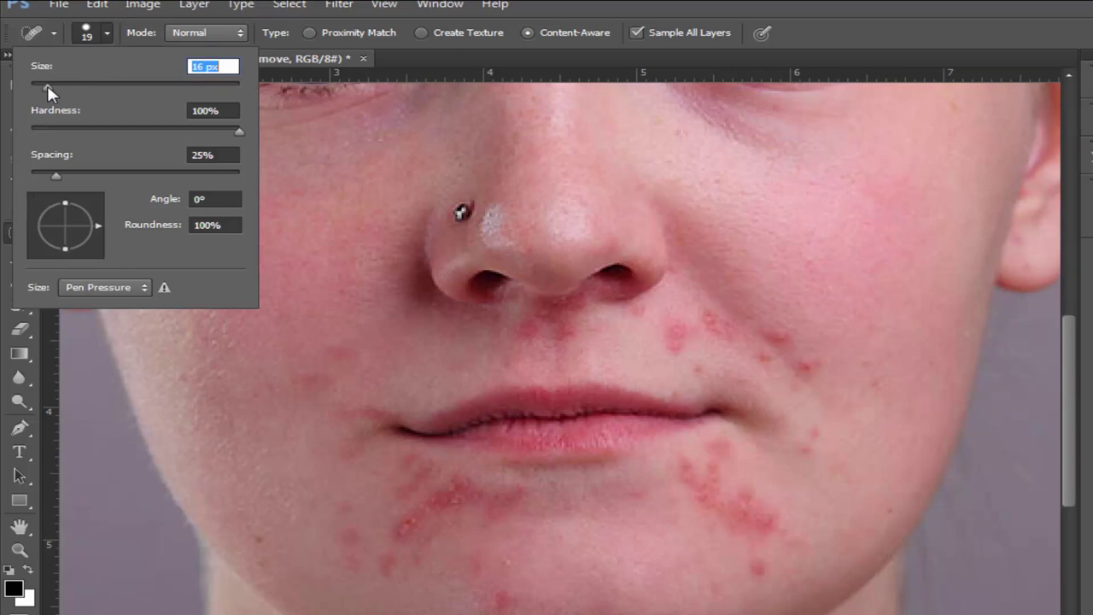
pyautogui.click(413, 65)
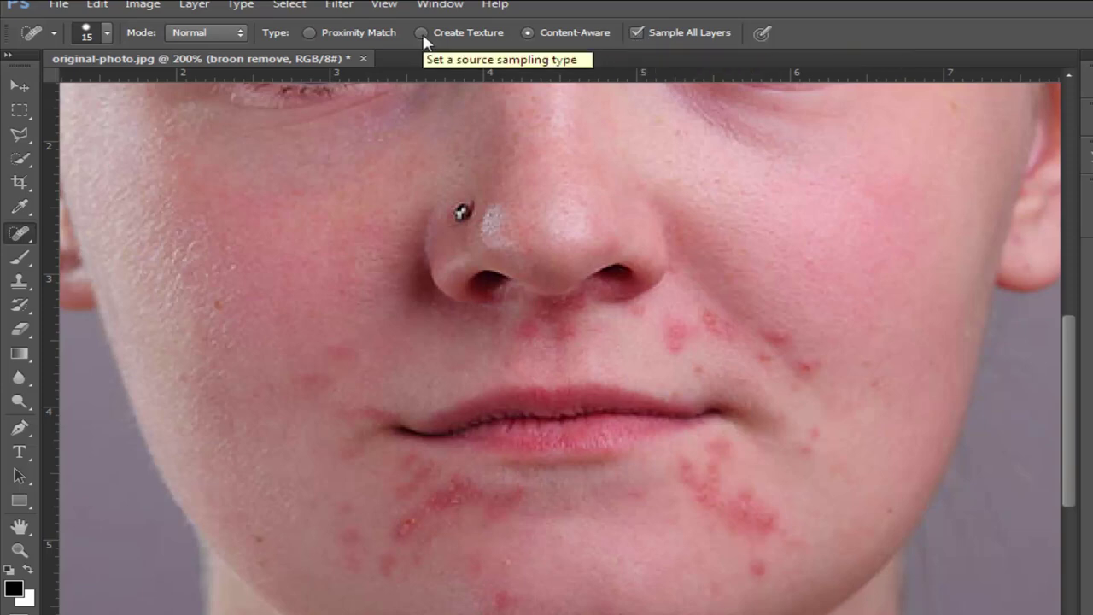
pyautogui.click(312, 30)
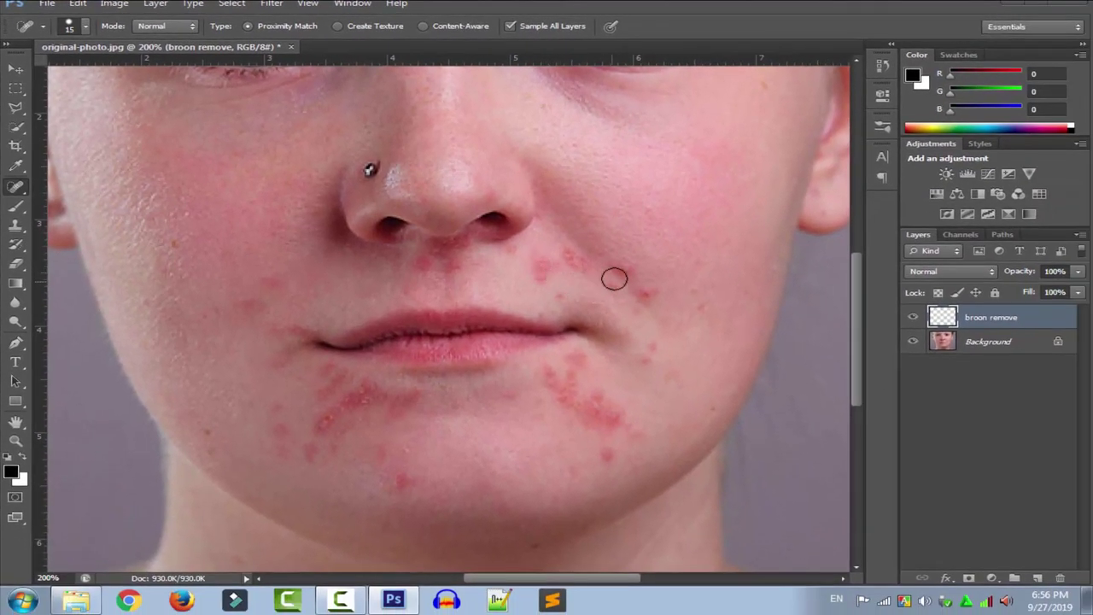
# Step: Heal the acne beside the right side of the mouth, right cheek and right chin
pyautogui.click(620, 272)
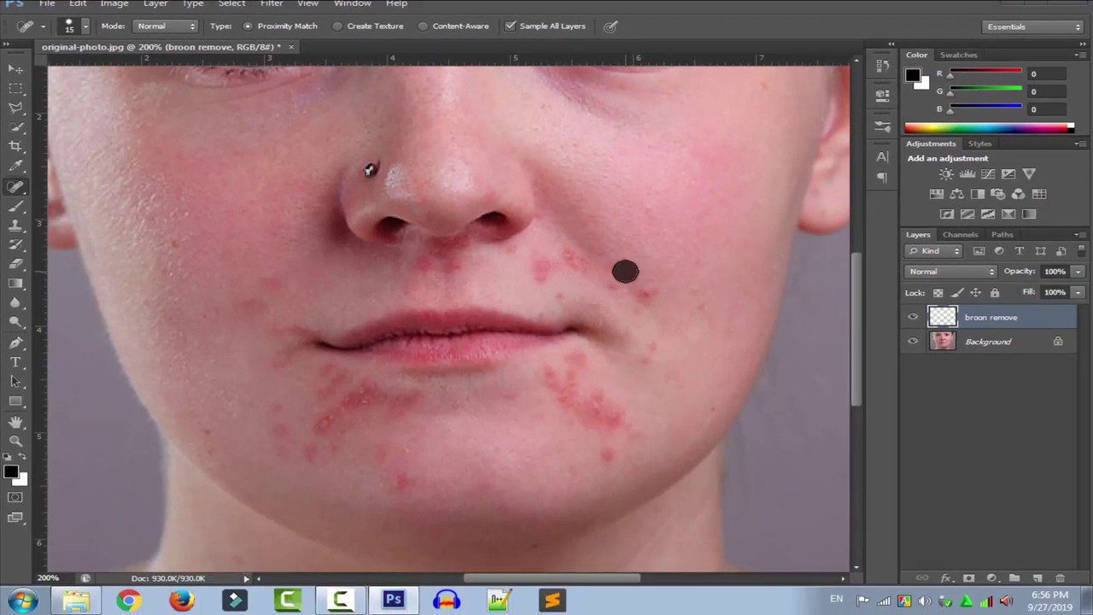
pyautogui.click(645, 295)
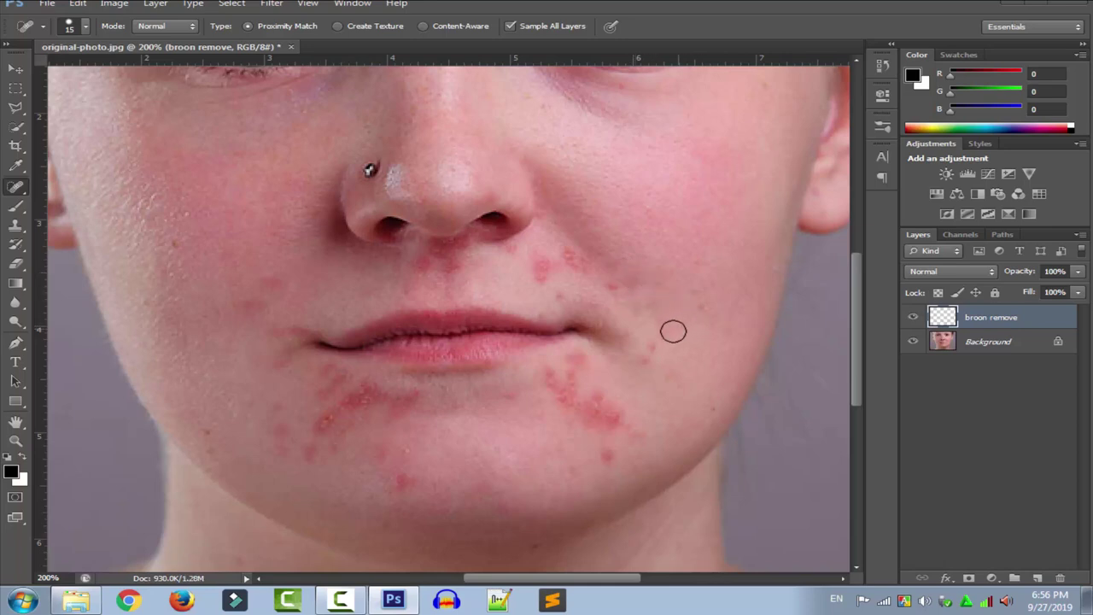
pyautogui.click(652, 346)
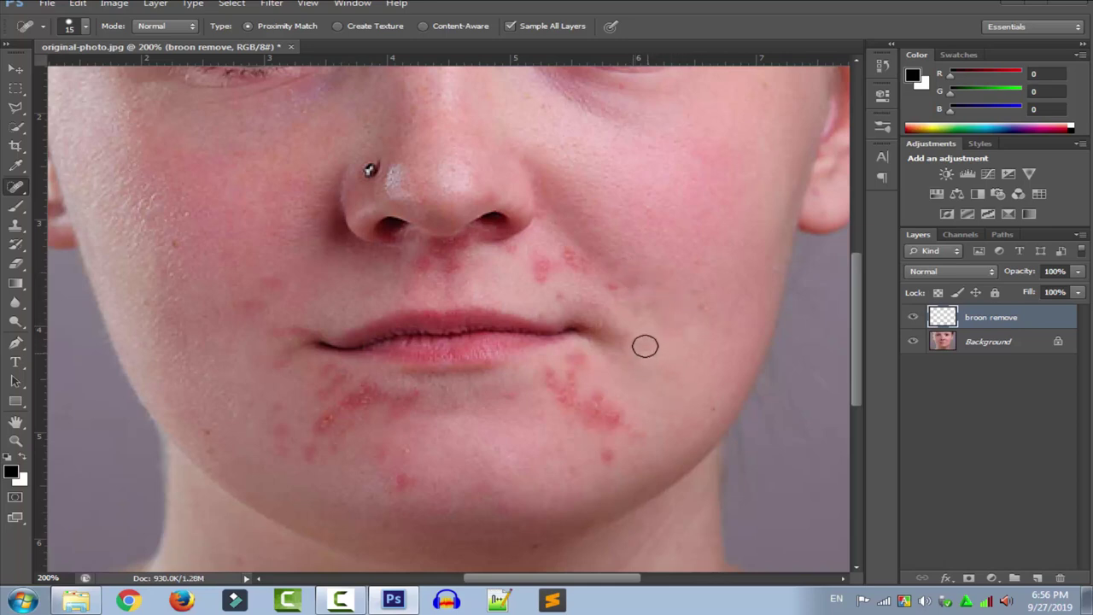
pyautogui.click(609, 458)
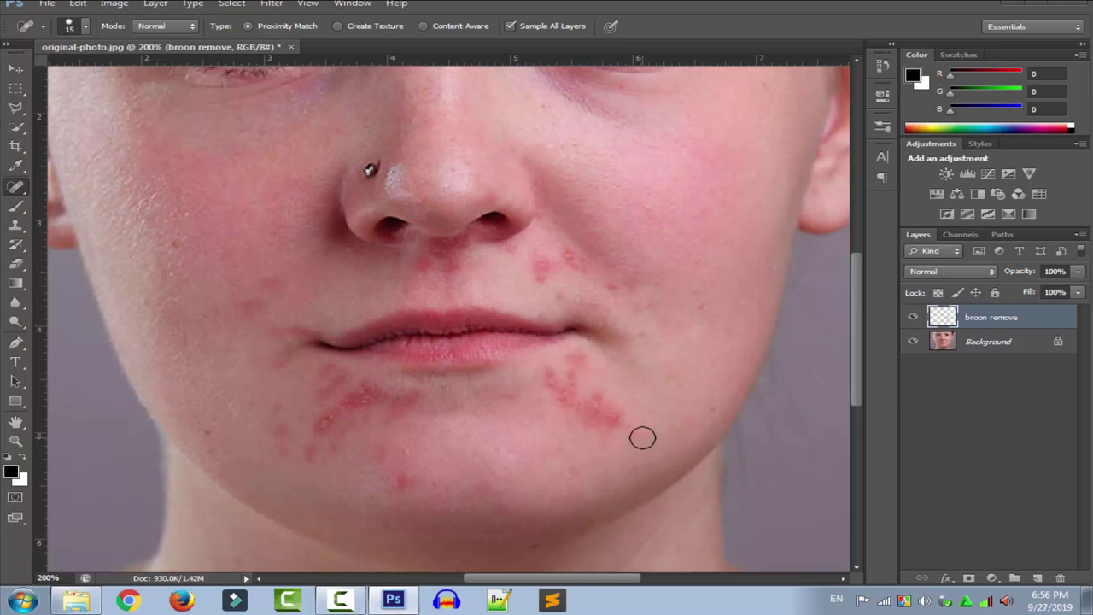
pyautogui.click(631, 429)
pyautogui.click(601, 437)
pyautogui.click(532, 272)
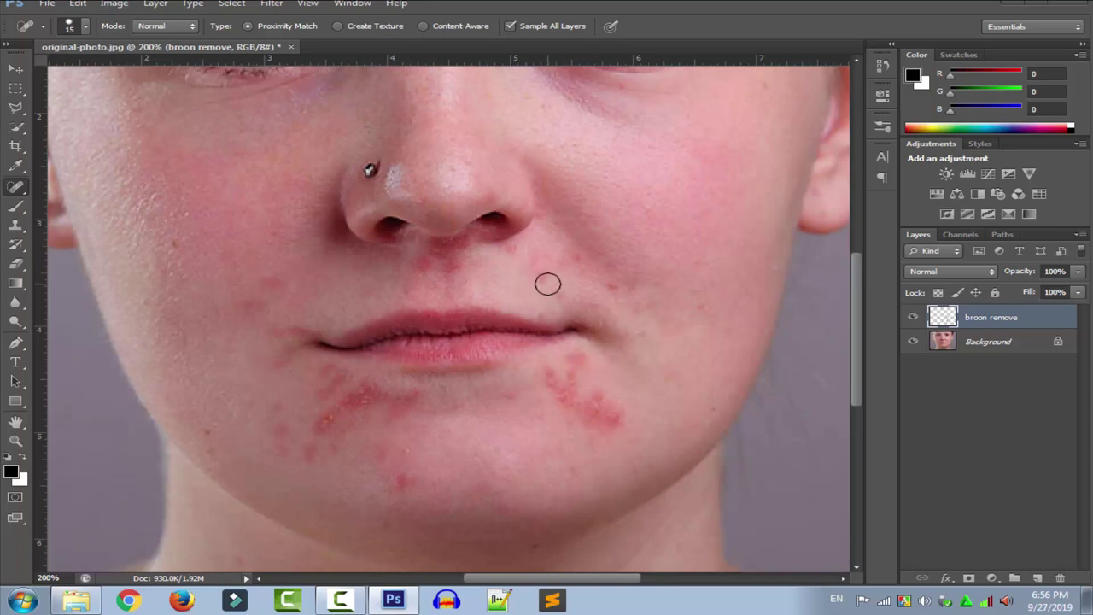
pyautogui.click(541, 255)
pyautogui.click(598, 269)
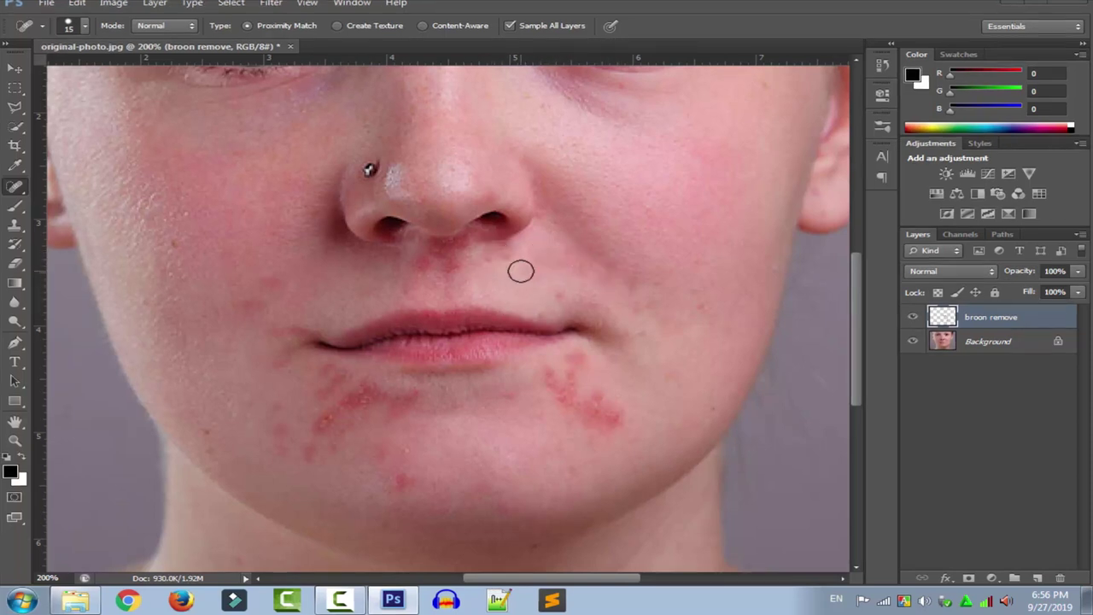
# Step: Heal the blemishes under the nose, above the upper lip and across the chin
pyautogui.click(435, 256)
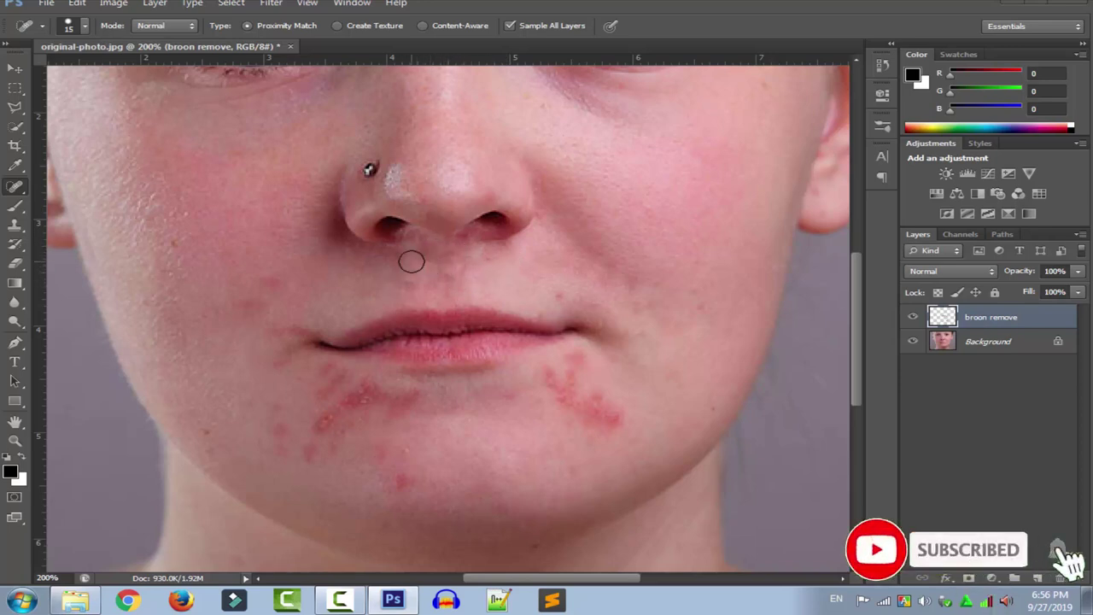
pyautogui.click(417, 290)
pyautogui.moveTo(416, 291); pyautogui.dragTo(448, 288)
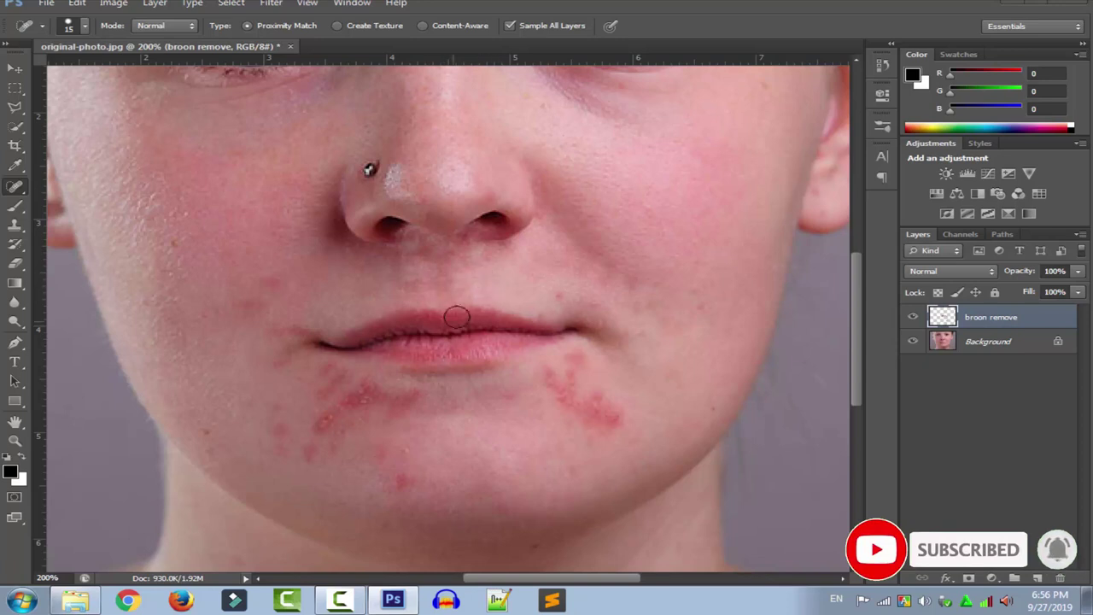
pyautogui.click(310, 451)
pyautogui.click(285, 438)
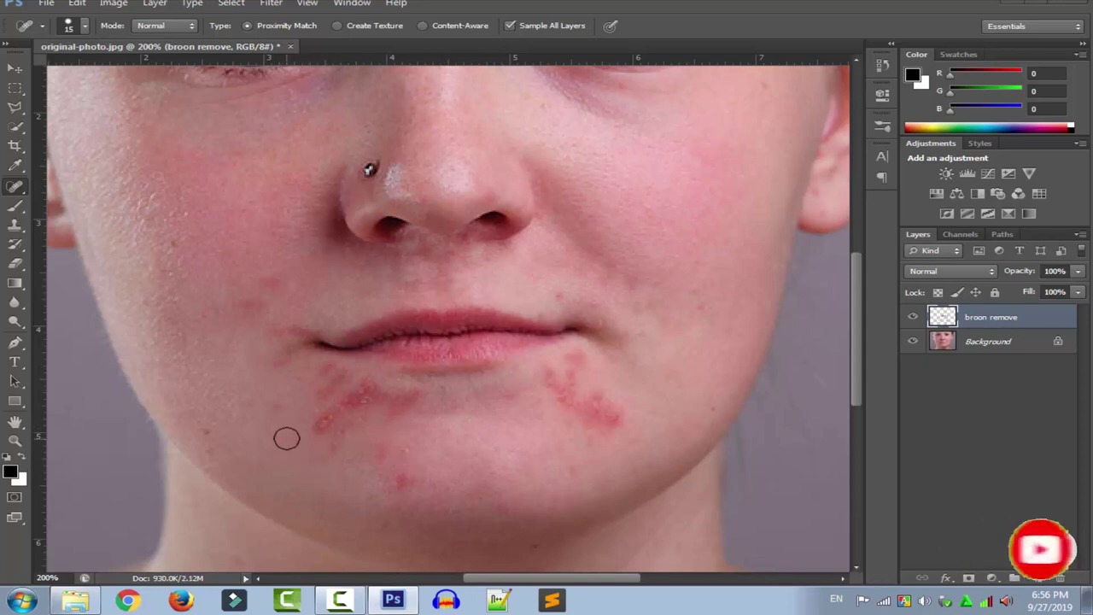
pyautogui.click(318, 427)
pyautogui.click(335, 430)
pyautogui.click(398, 482)
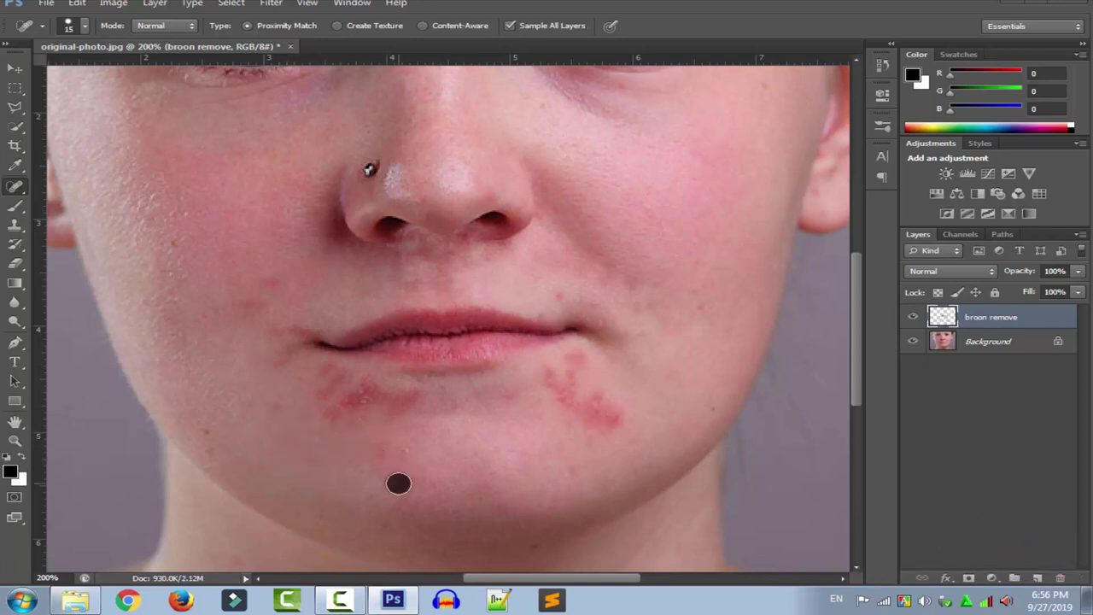
pyautogui.click(496, 493)
# Step: Heal the red patches below the lip and around both lip corners
pyautogui.click(412, 400)
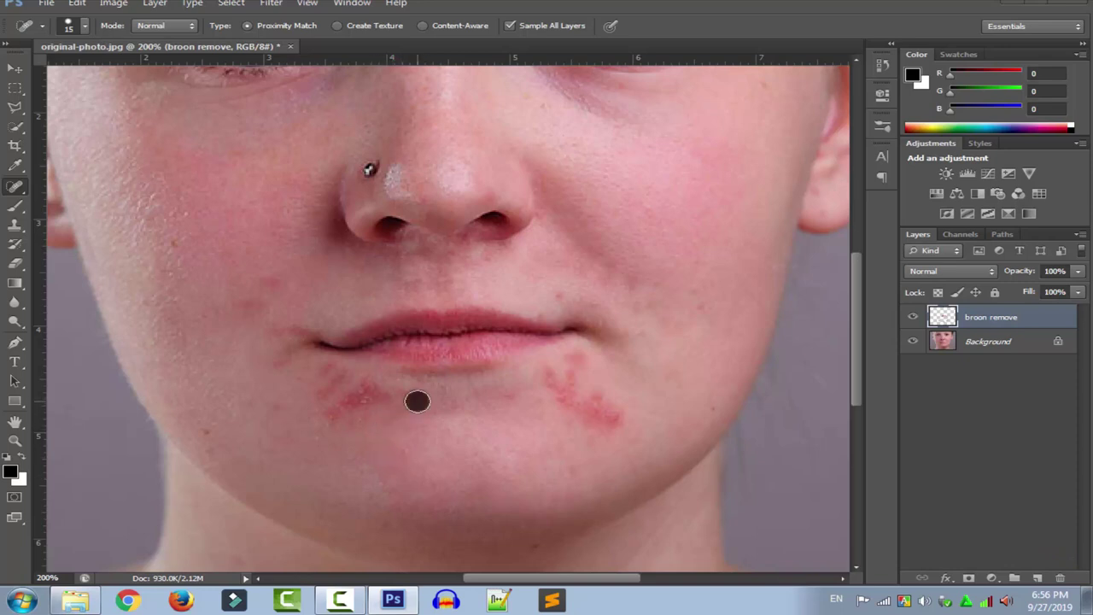
pyautogui.click(377, 403)
pyautogui.moveTo(349, 429)
pyautogui.mouseDown()
pyautogui.moveTo(334, 409)
pyautogui.moveTo(334, 376)
pyautogui.moveTo(367, 393)
pyautogui.mouseUp()
pyautogui.click(334, 419)
pyautogui.click(376, 398)
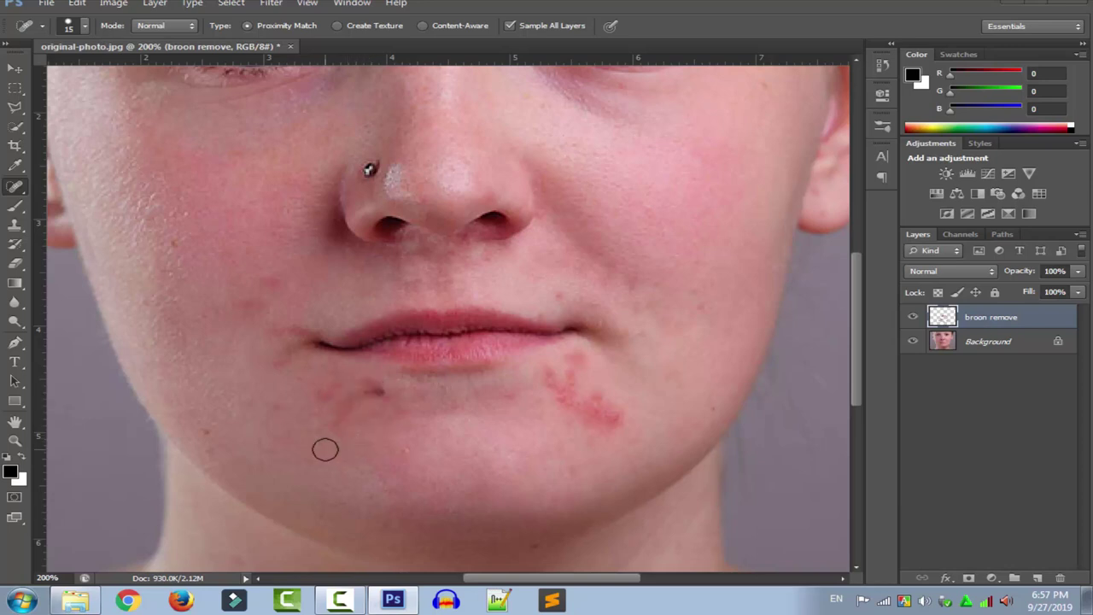
pyautogui.click(385, 397)
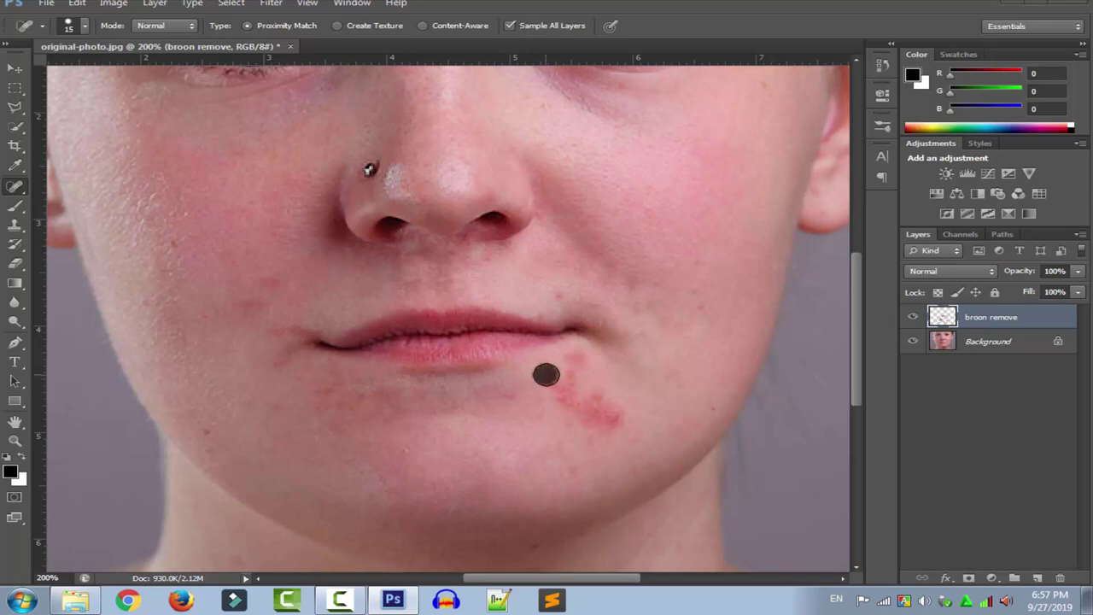
pyautogui.moveTo(544, 373)
pyautogui.mouseDown()
pyautogui.moveTo(610, 420)
pyautogui.moveTo(564, 380)
pyautogui.moveTo(579, 365)
pyautogui.mouseUp()
pyautogui.click(562, 410)
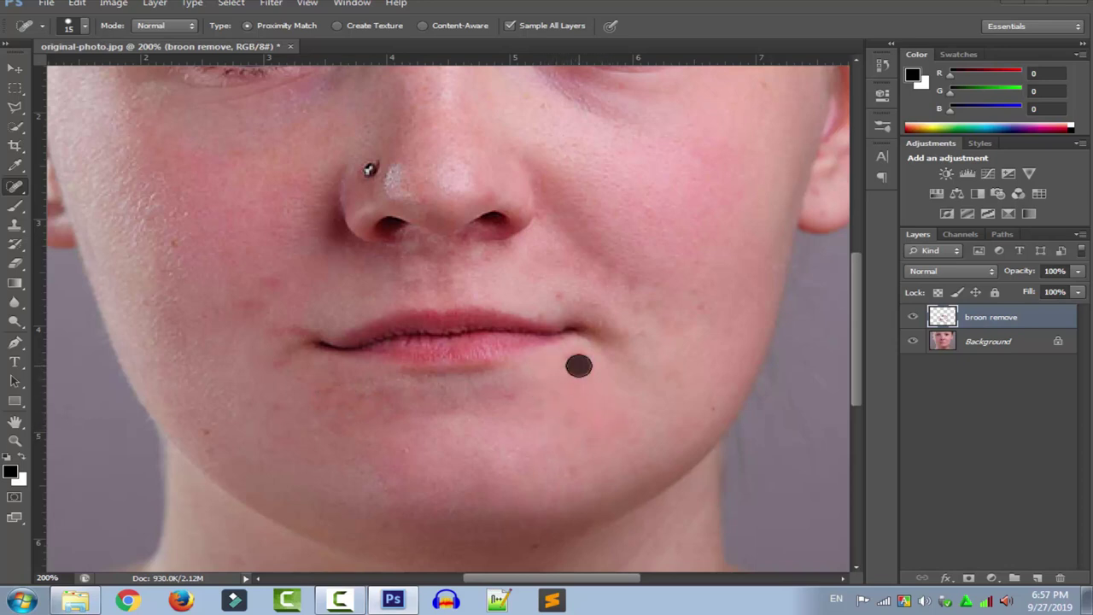
pyautogui.moveTo(288, 335); pyautogui.dragTo(283, 332)
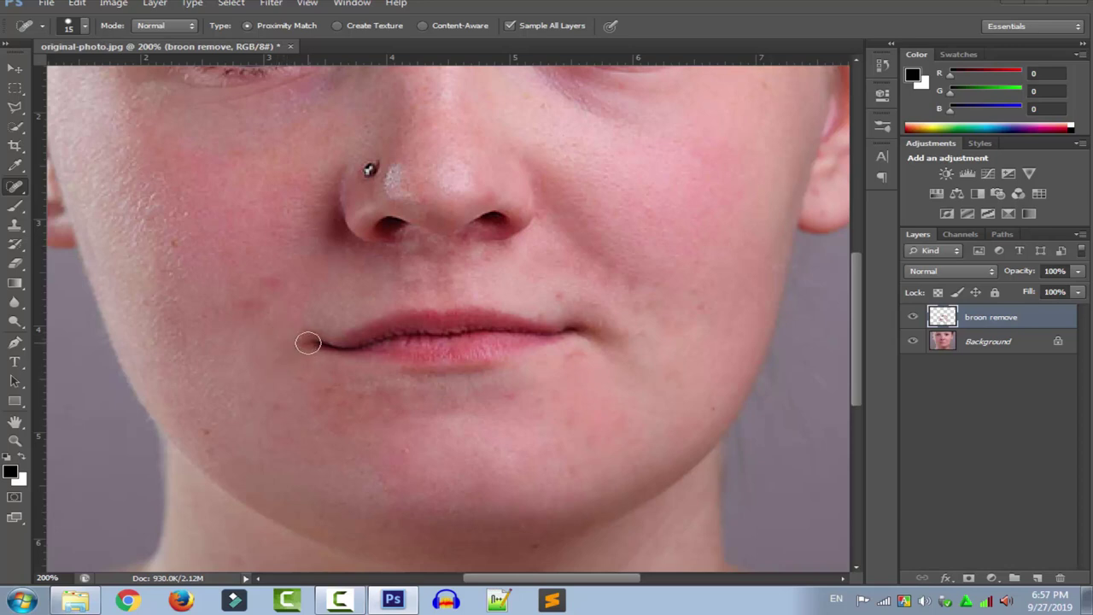
pyautogui.click(302, 326)
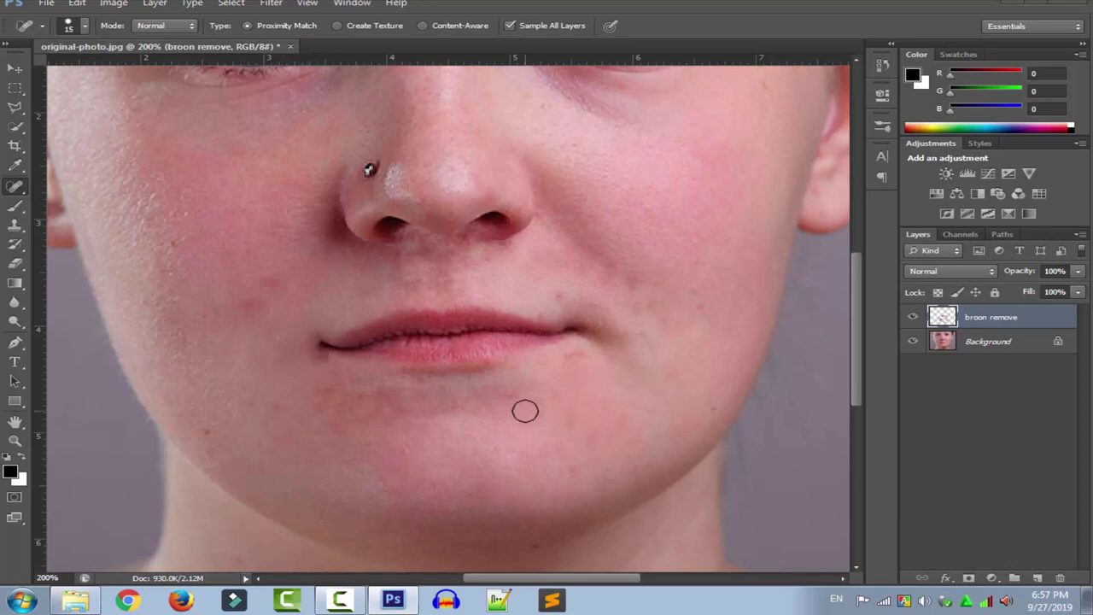
pyautogui.moveTo(341, 374); pyautogui.dragTo(317, 361)
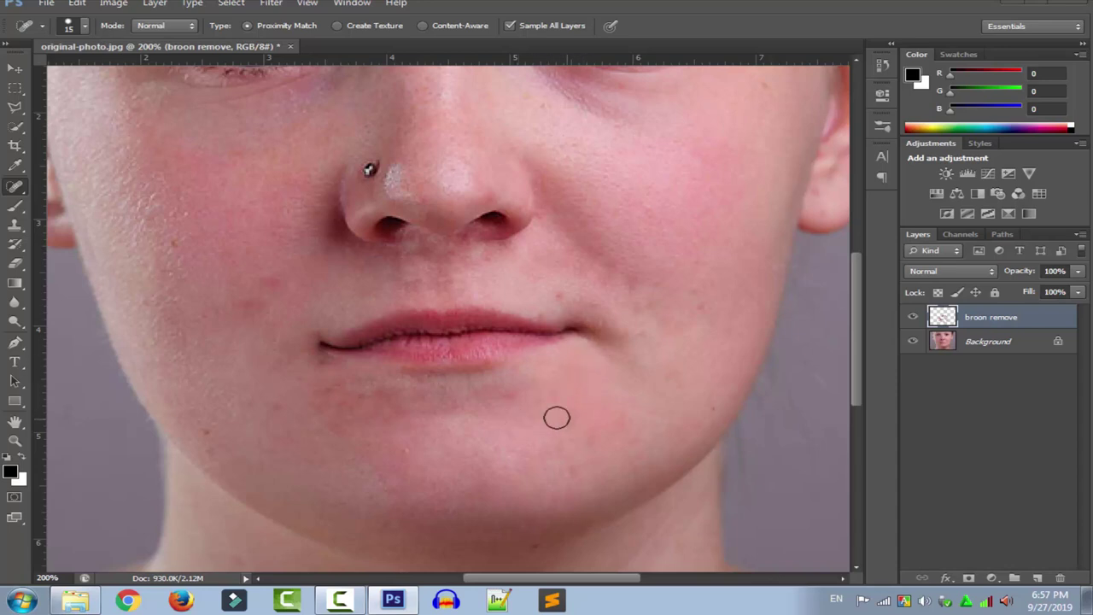
# Step: Dab the leftover spots on the left cheek, chin, right cheek and lower-left chin
pyautogui.moveTo(857, 382); pyautogui.dragTo(857, 350)
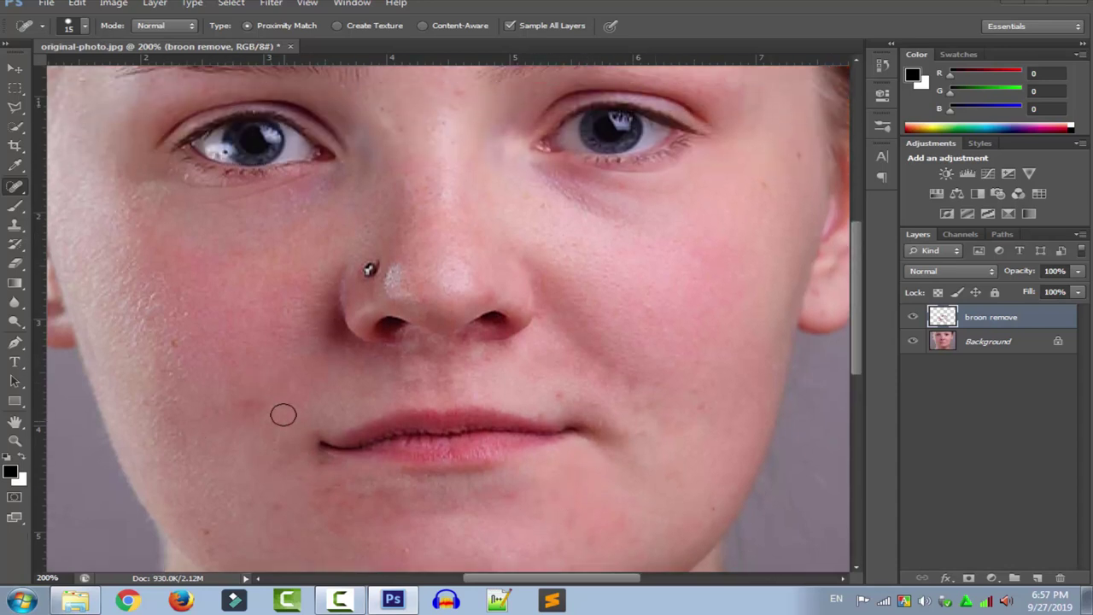
pyautogui.moveTo(250, 409); pyautogui.dragTo(234, 416)
pyautogui.click(508, 495)
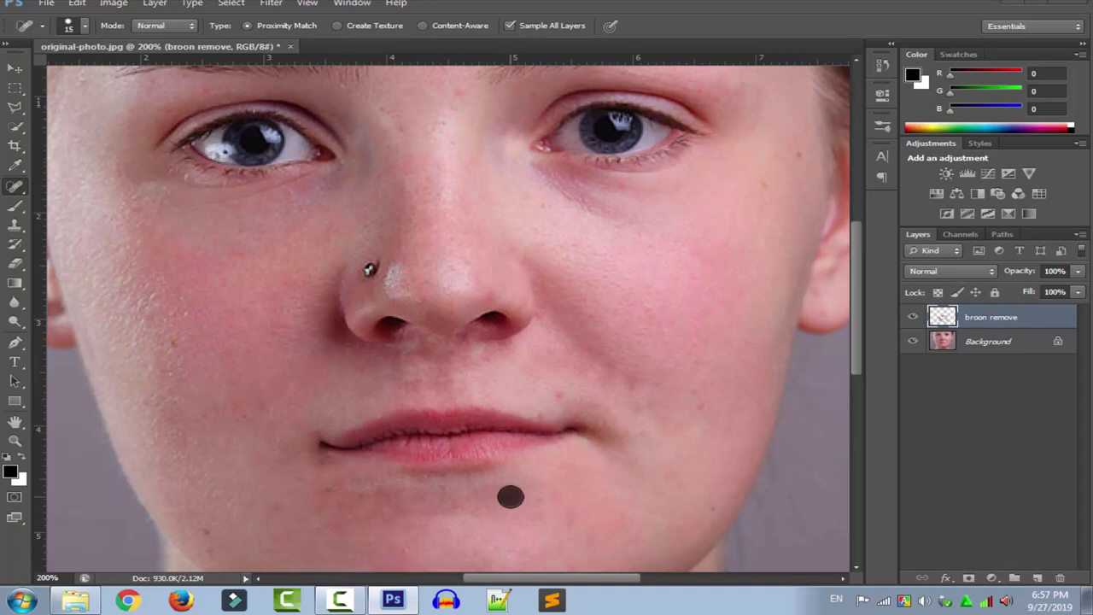
pyautogui.click(596, 355)
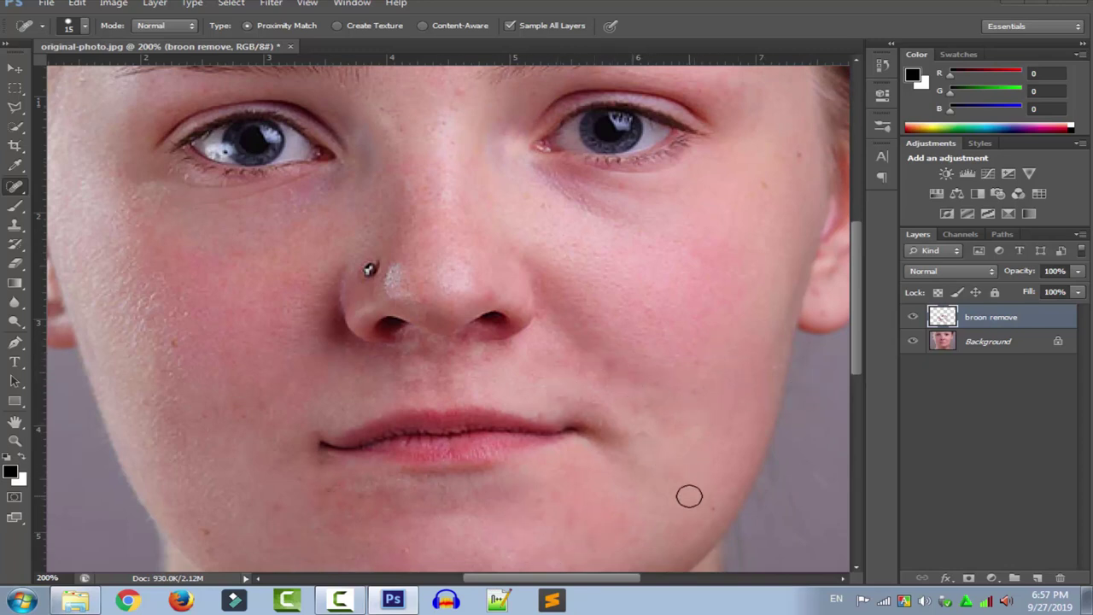
pyautogui.moveTo(859, 367); pyautogui.dragTo(859, 397)
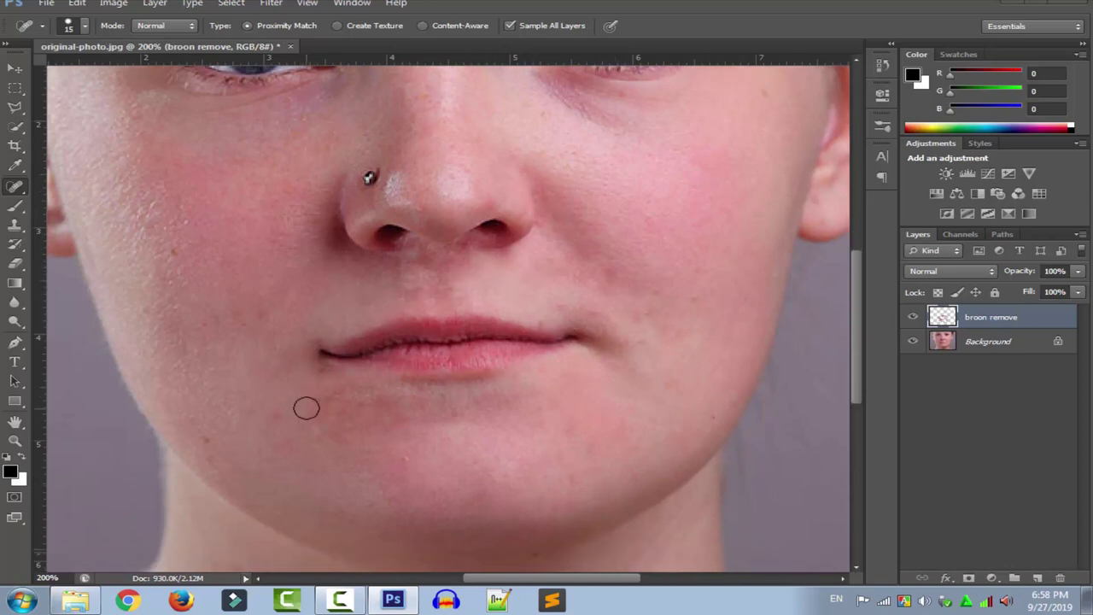
pyautogui.click(208, 439)
pyautogui.moveTo(856, 349); pyautogui.dragTo(857, 344)
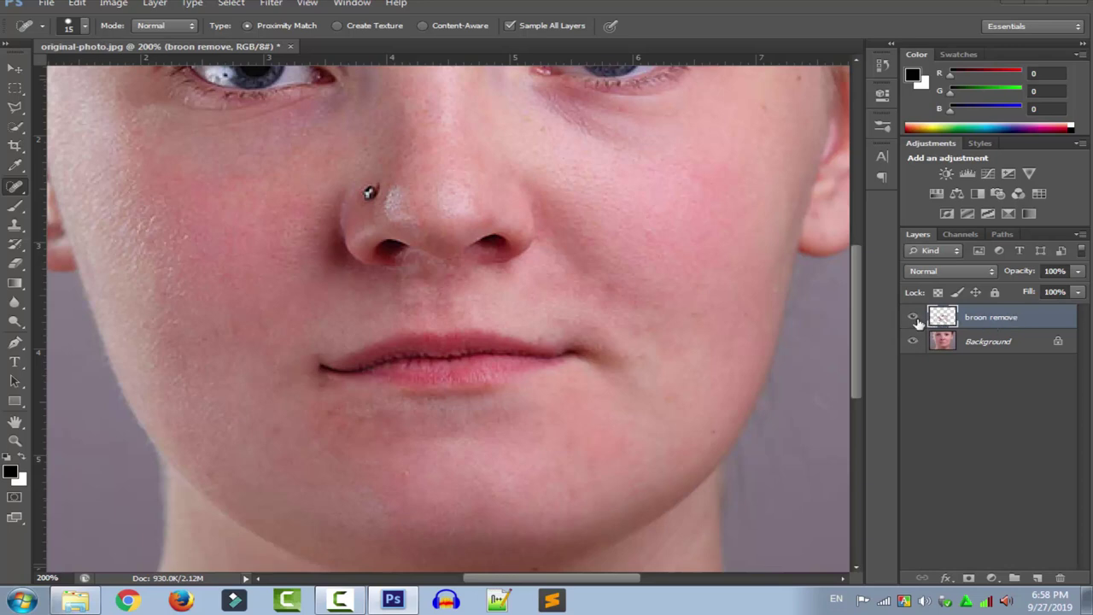
pyautogui.click(912, 318)
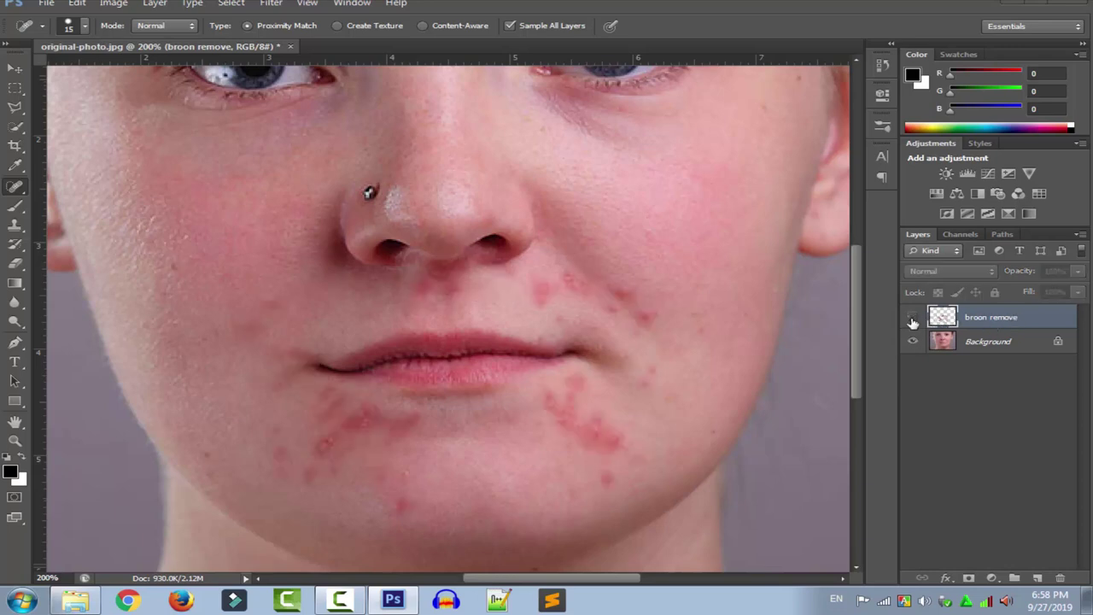
pyautogui.click(912, 319)
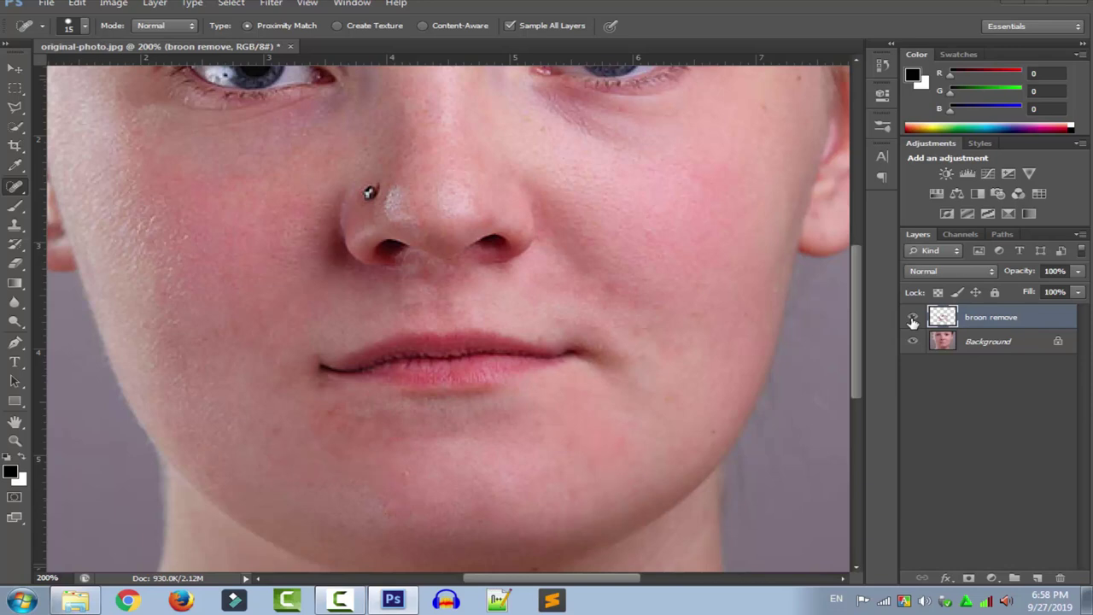
pyautogui.click(912, 318)
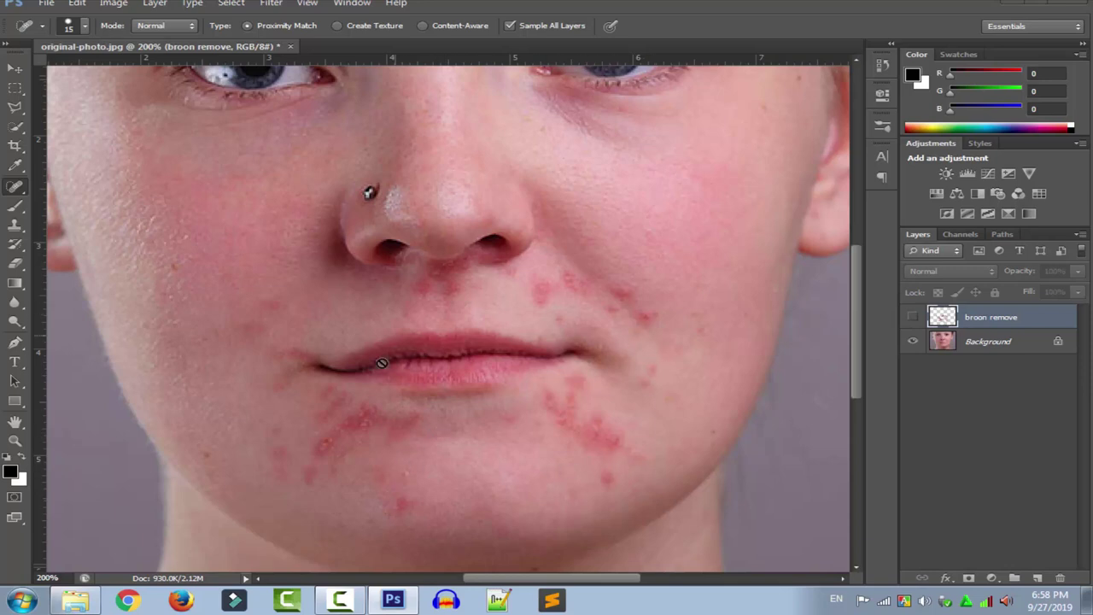
pyautogui.click(912, 318)
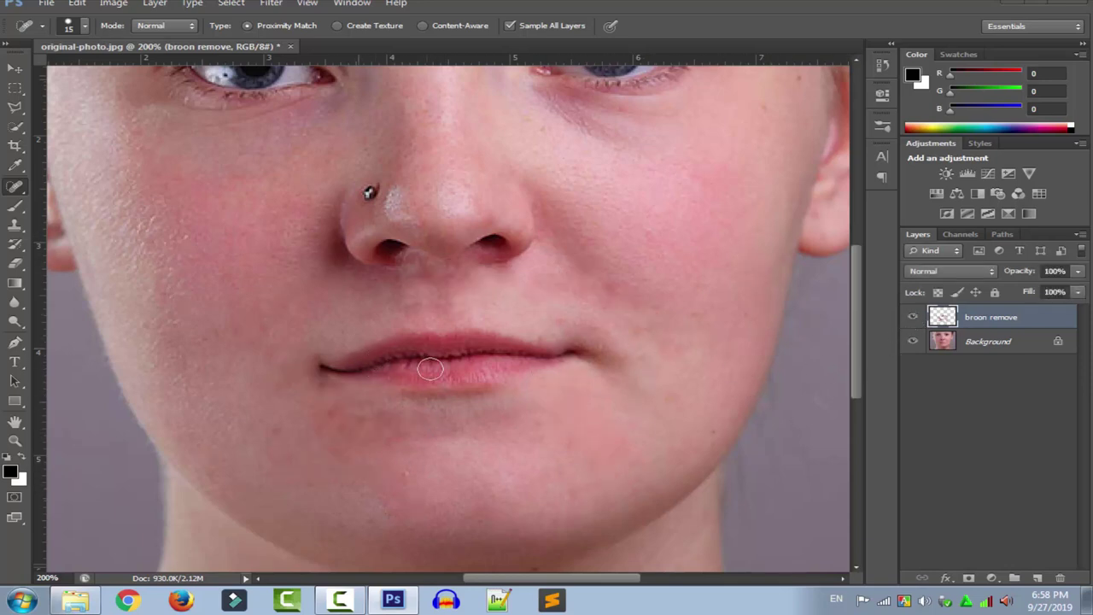
# Step: Zoom out from 200% to 100% to see the whole portrait
pyautogui.keyDown('ctrl'); pyautogui.keyDown('alt'); pyautogui.click(345, 349); pyautogui.keyUp('alt'); pyautogui.keyUp('ctrl')
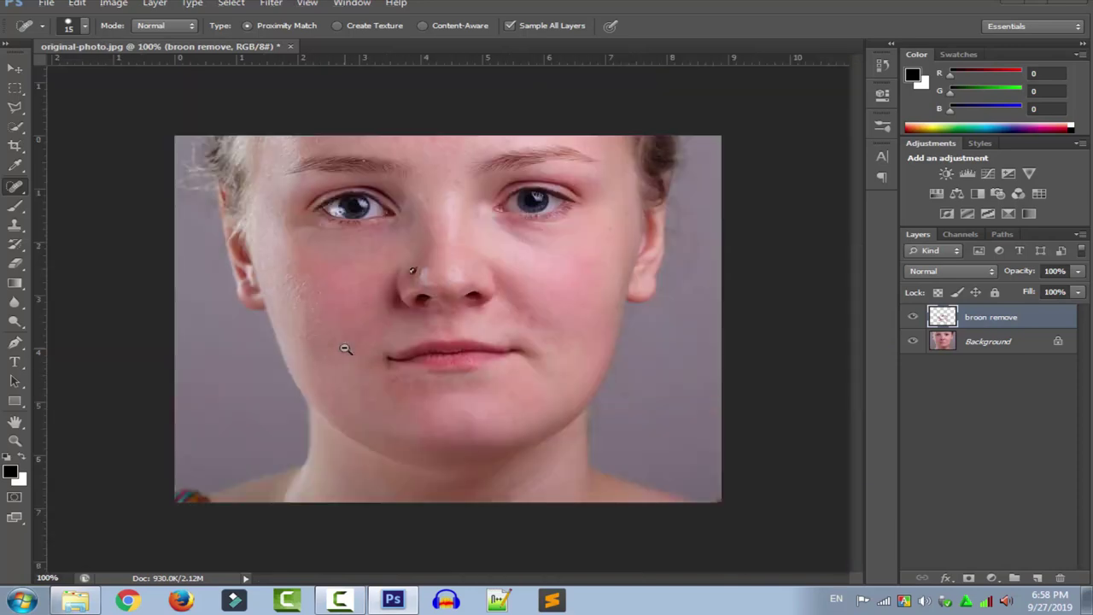